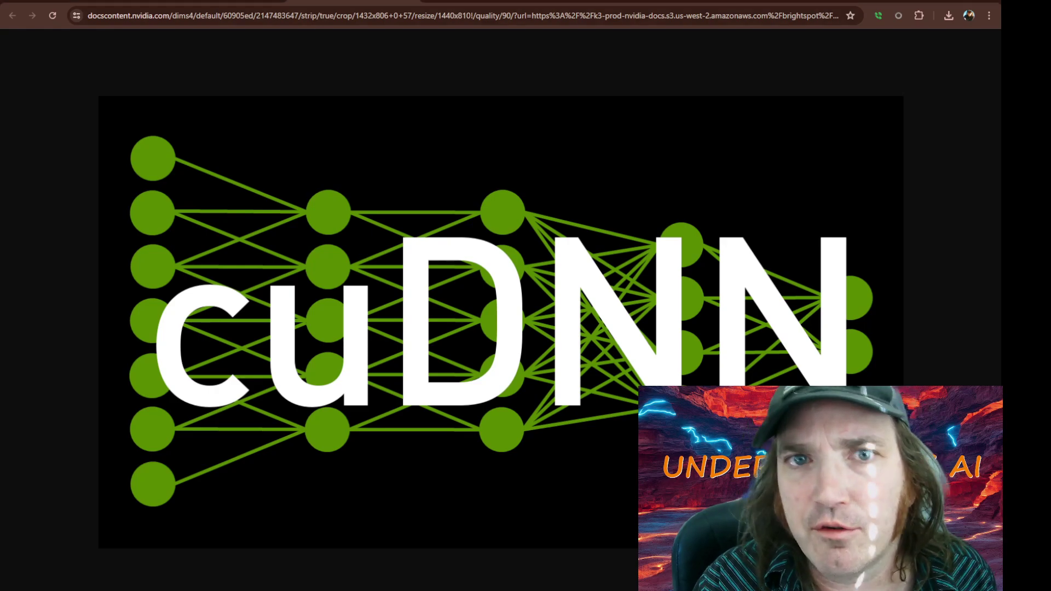
Search Google for 'CUDNN DOWN' and open NVIDIA's CUDA Deep Neural Network (cuDNN) page.
key(alt+Left)
scroll(138, 129, up, 3)
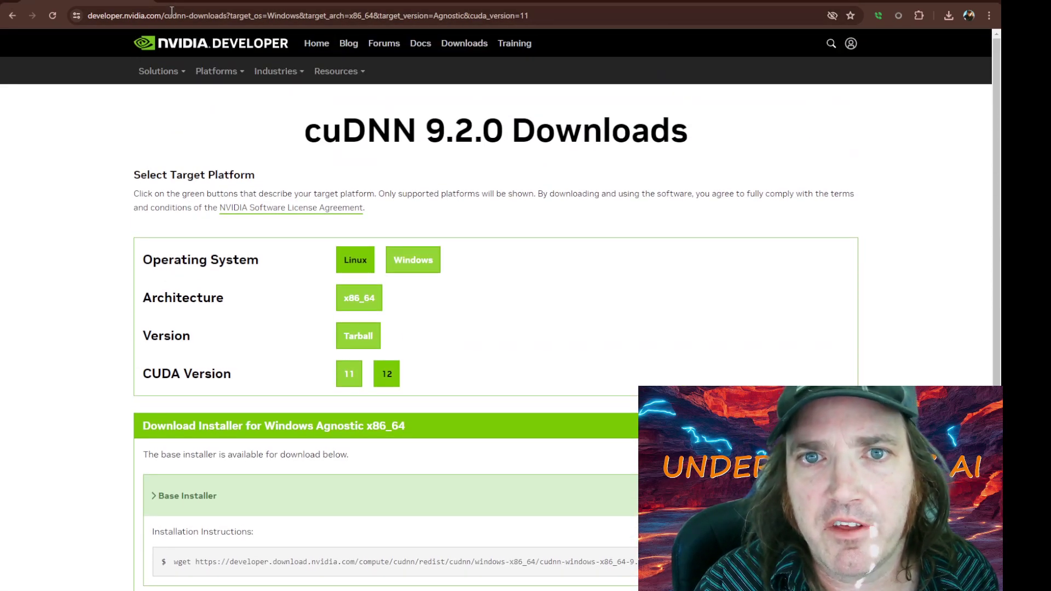
click(542, 15)
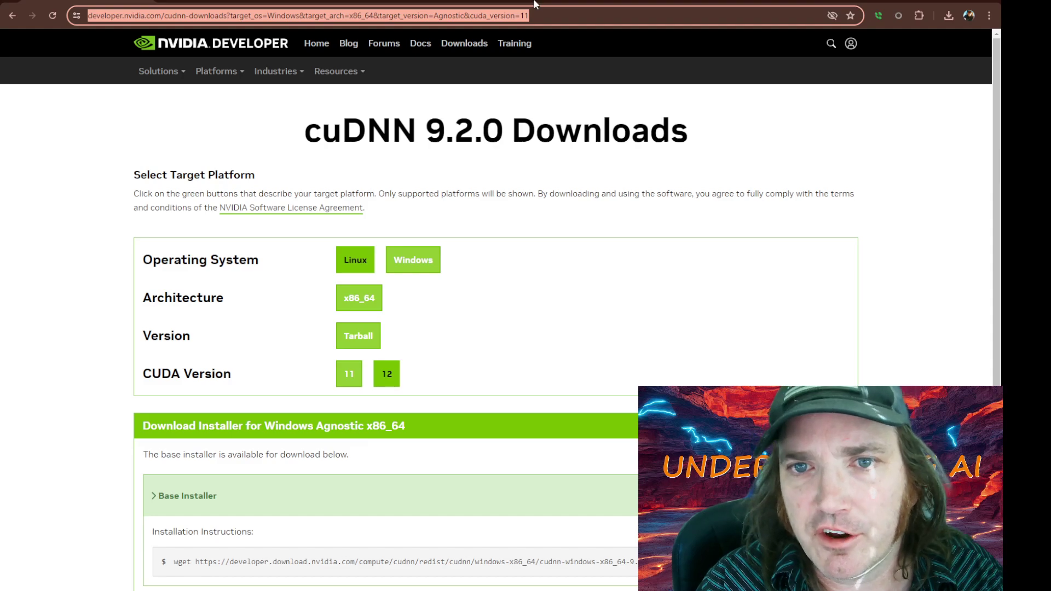
text(CUDNN DOWN)
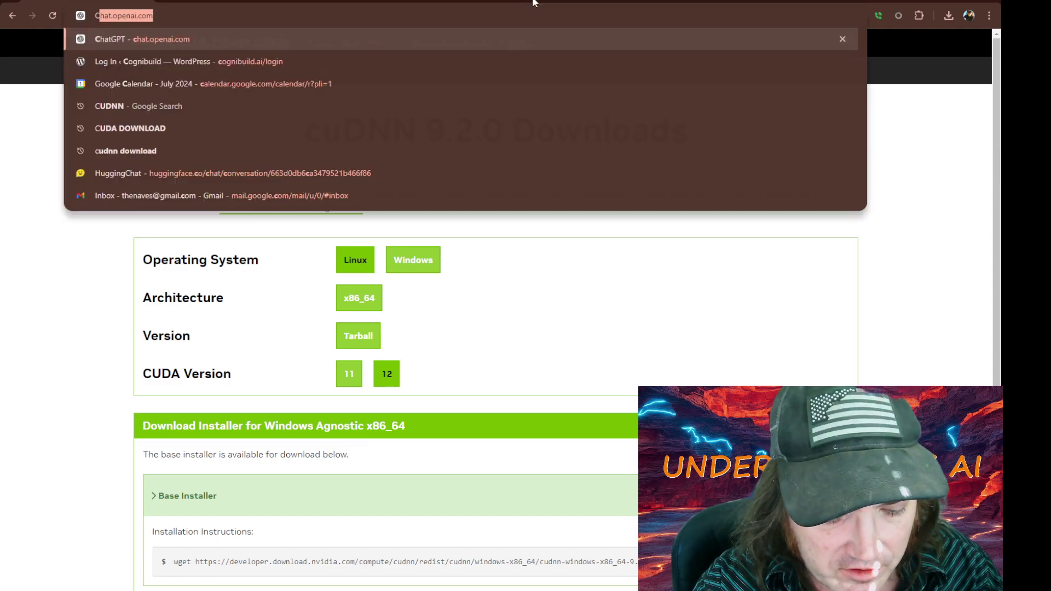
key(Return)
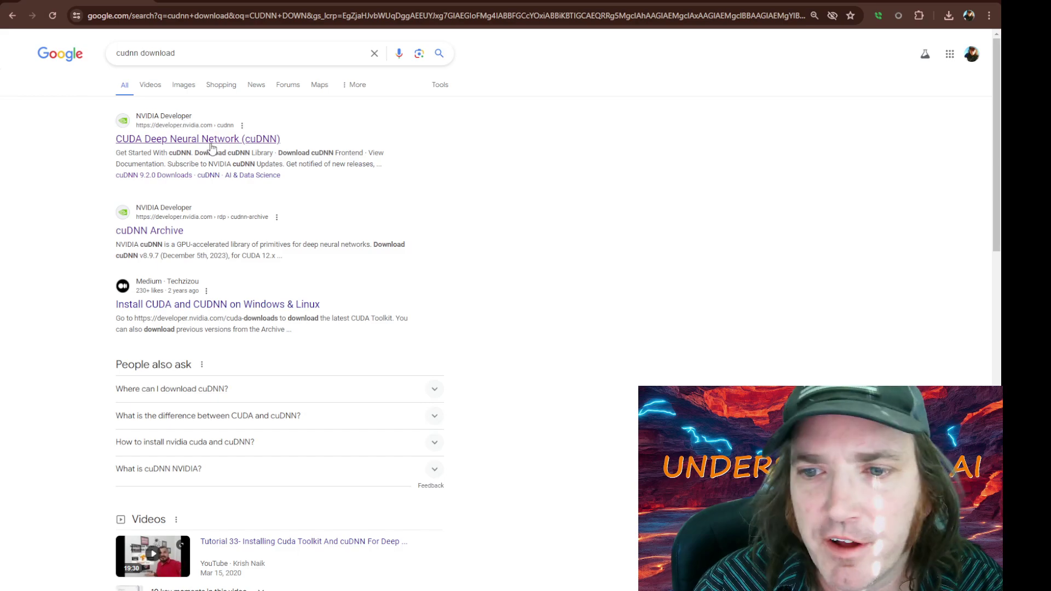
click(211, 140)
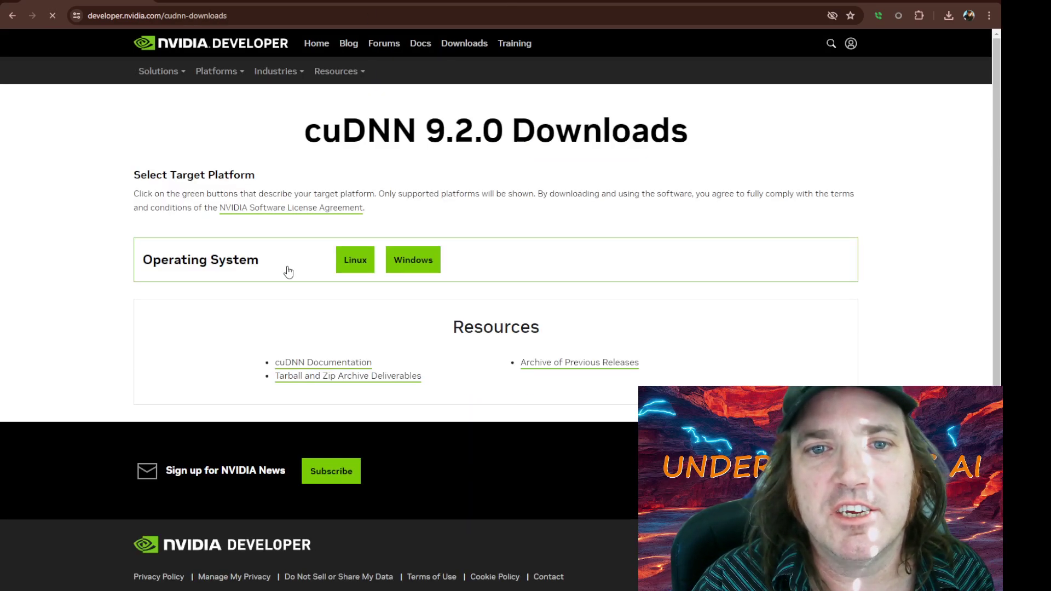
Choose Windows, x86_64, Tarball and CUDA Version 11 on the cuDNN 9.2.0 Downloads page.
click(422, 263)
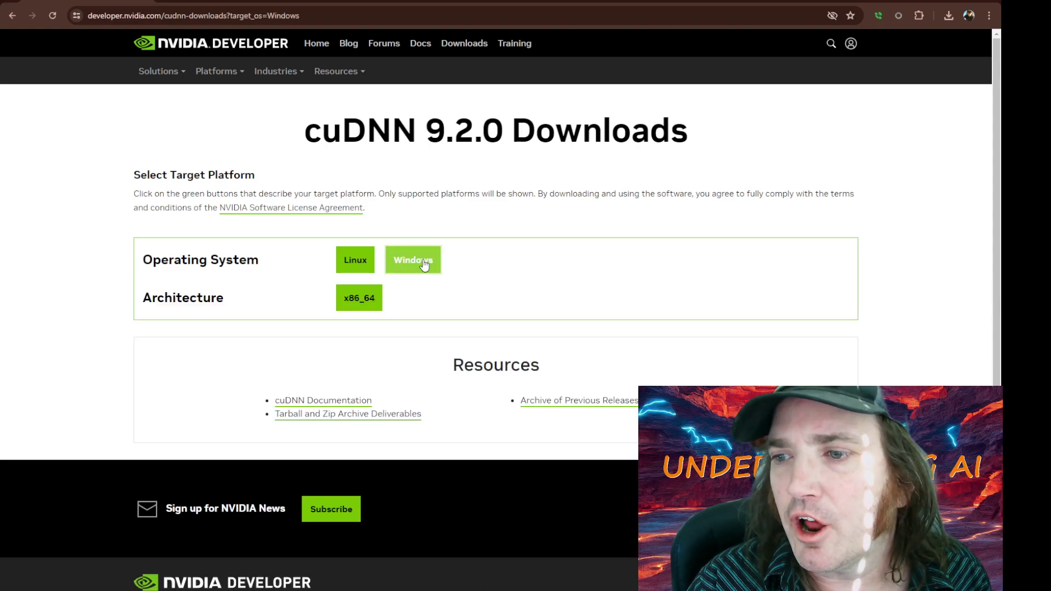
click(356, 302)
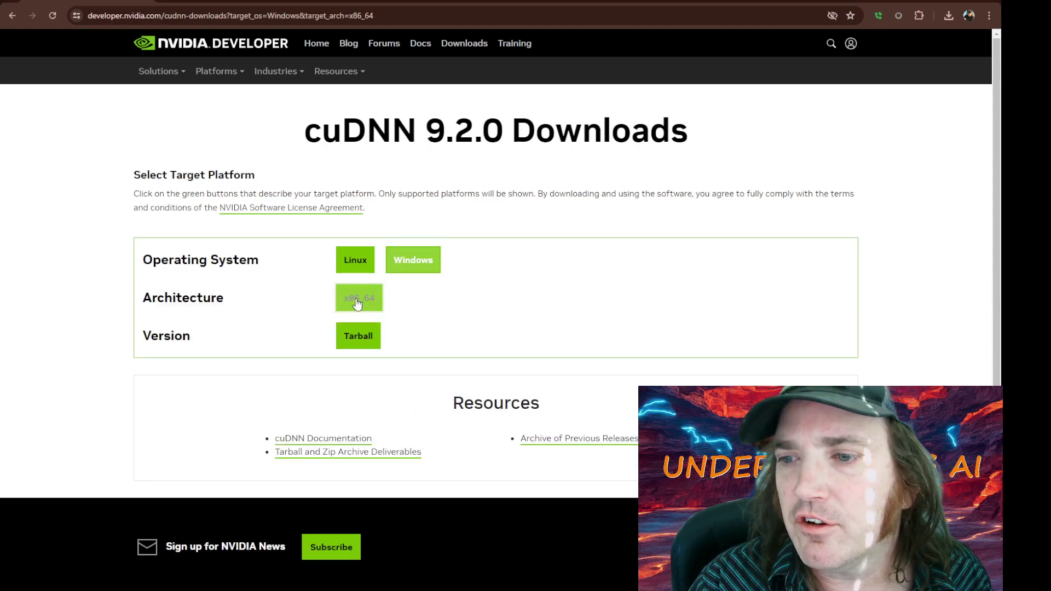
click(369, 340)
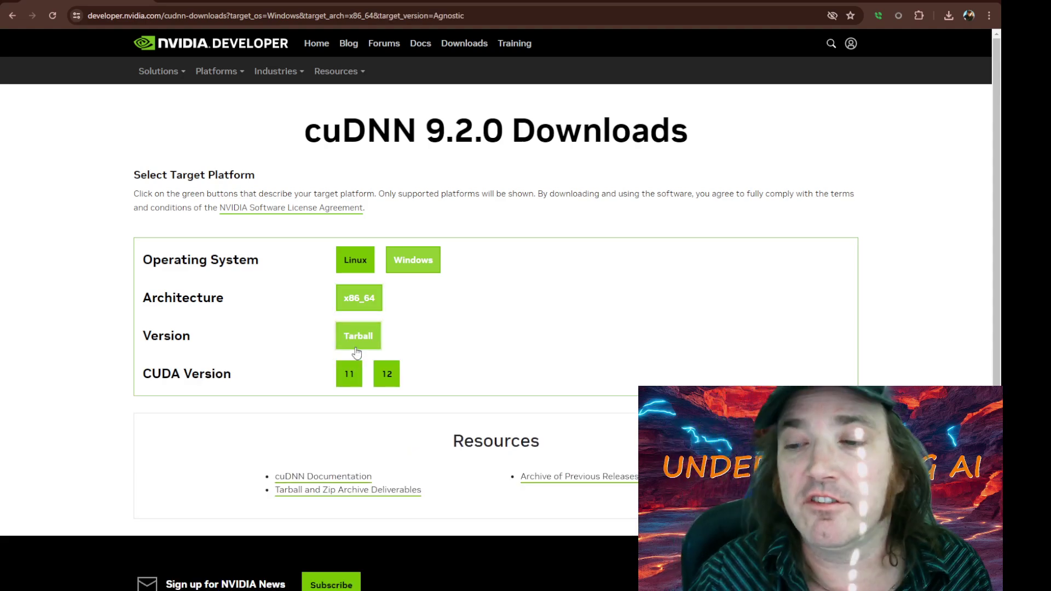
click(350, 380)
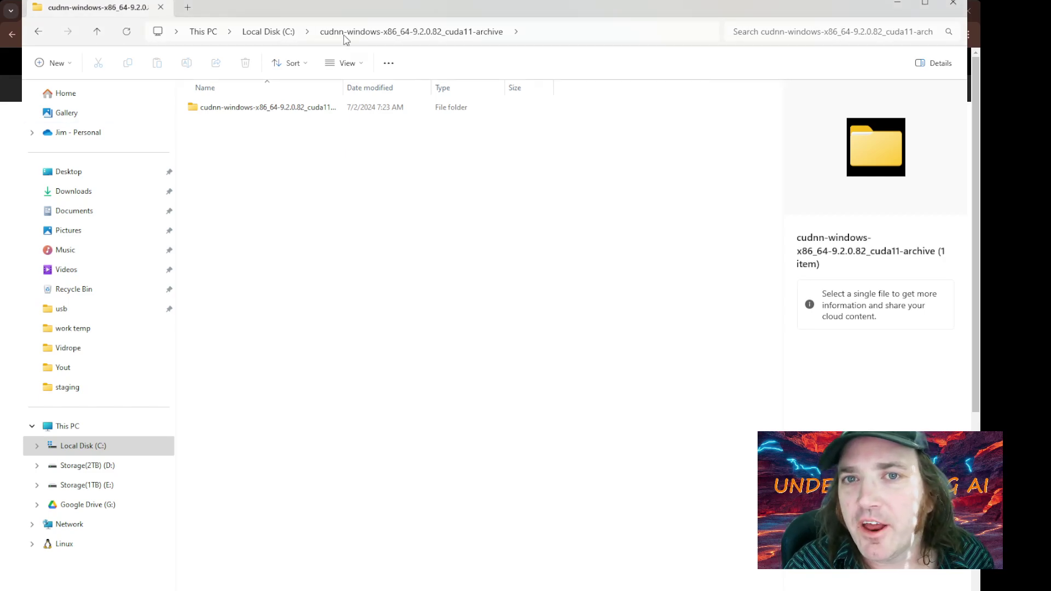
Open the inner cudnn-windows-x86_64-9.2.0.82_cuda11-archive folder to show bin, include and lib.
double_click(260, 109)
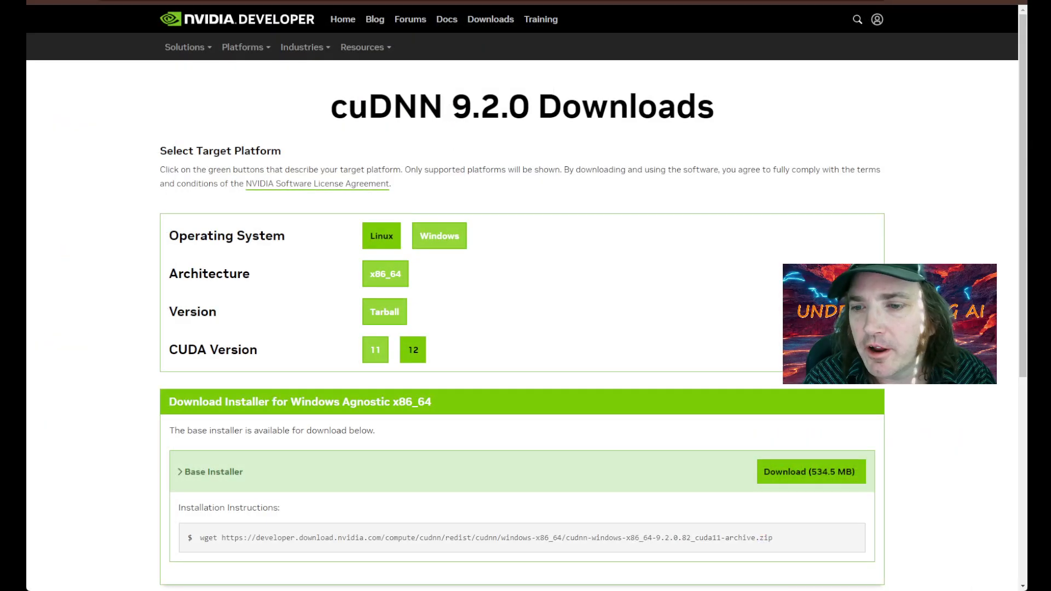
Open cuDNN Documentation from Resources and go to the Installing cuDNN on Windows guide.
scroll(301, 451, down, 3)
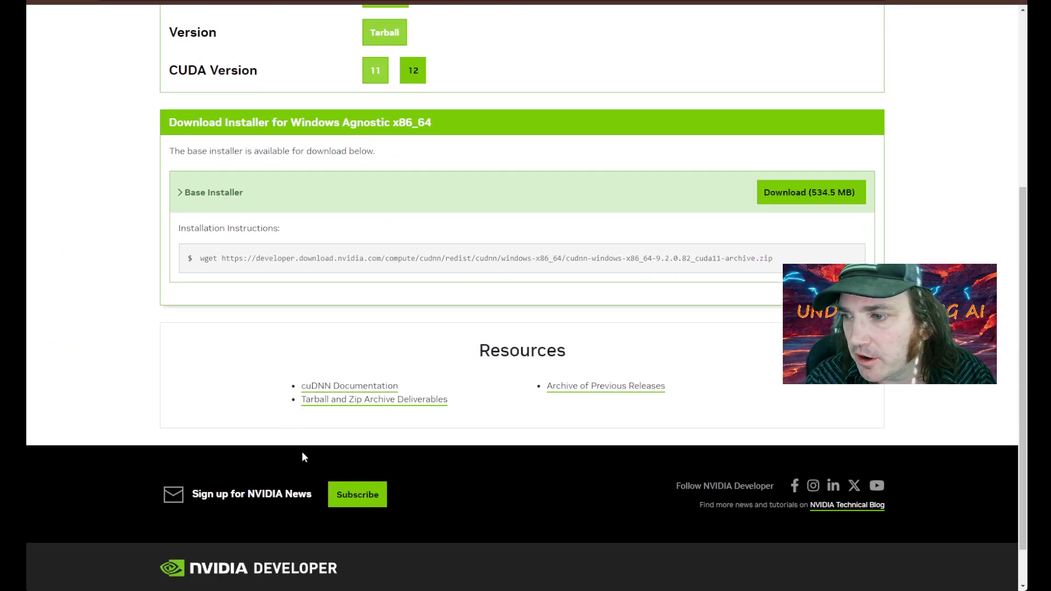
scroll(570, 376, up, 1)
scroll(328, 441, down, 1)
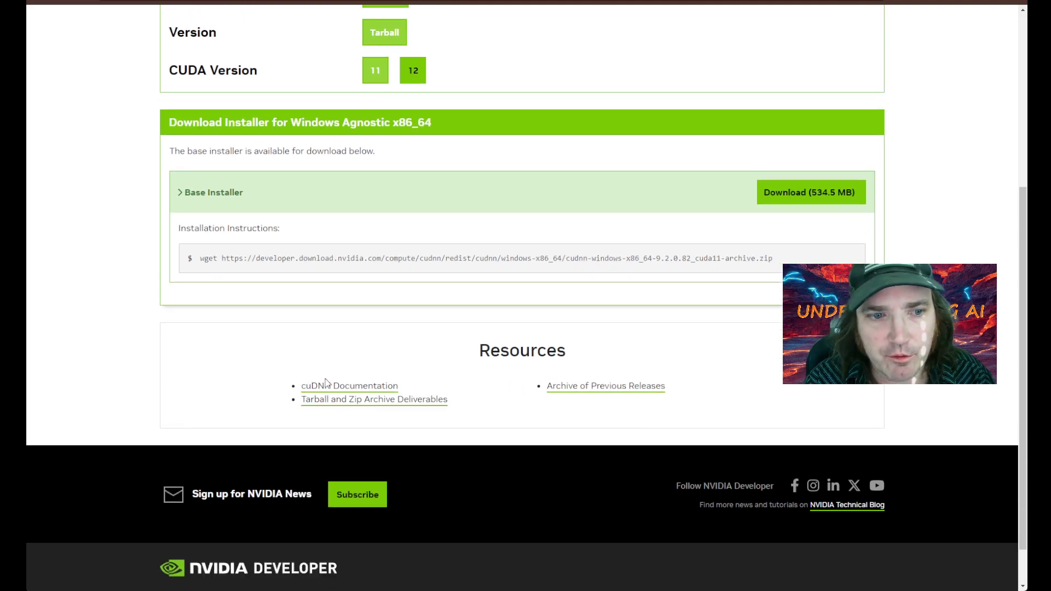
scroll(219, 329, up, 1)
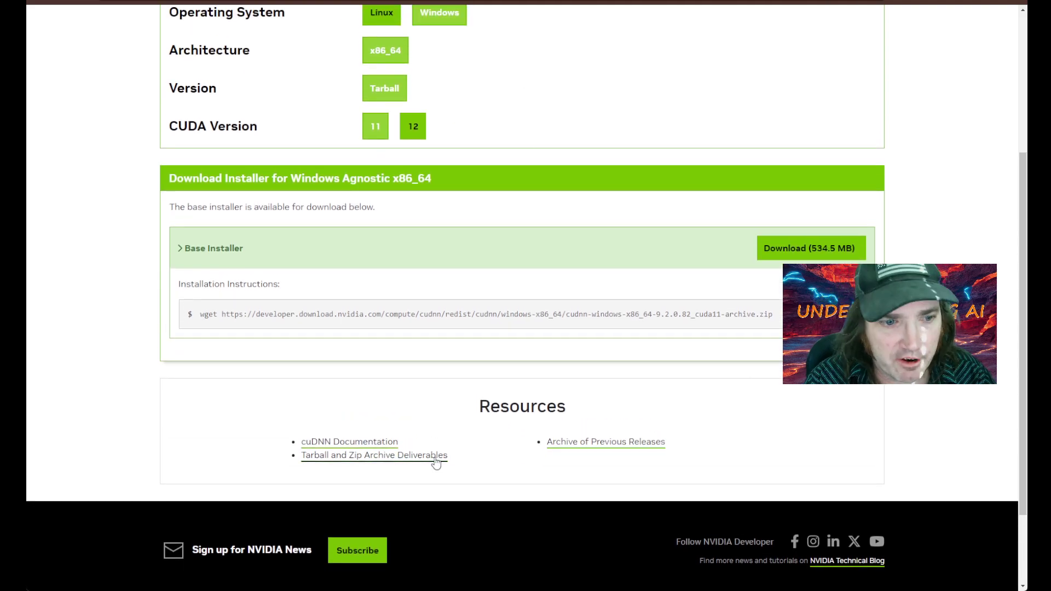
click(336, 441)
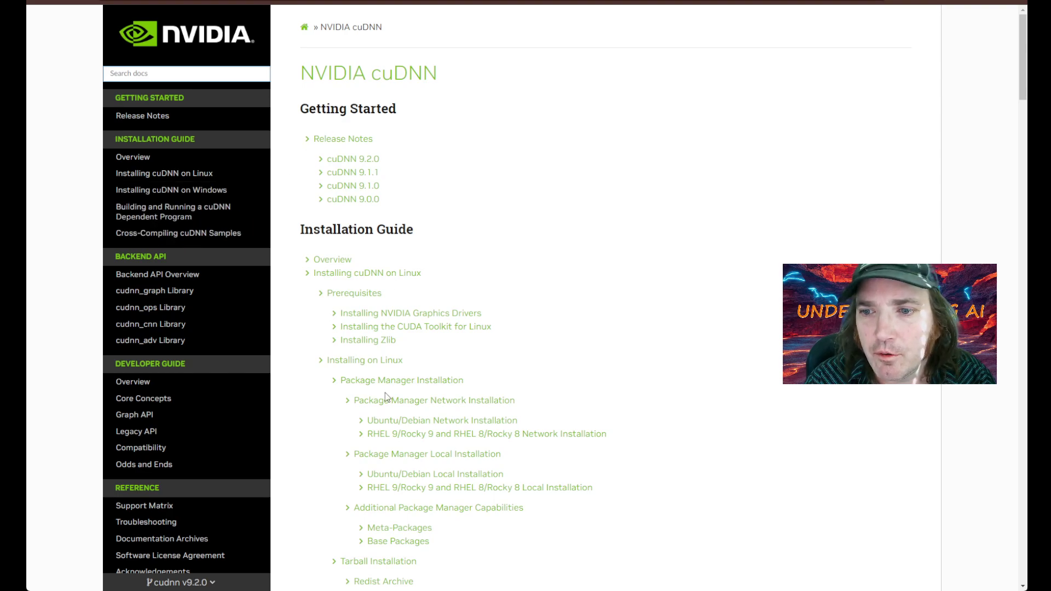
click(188, 192)
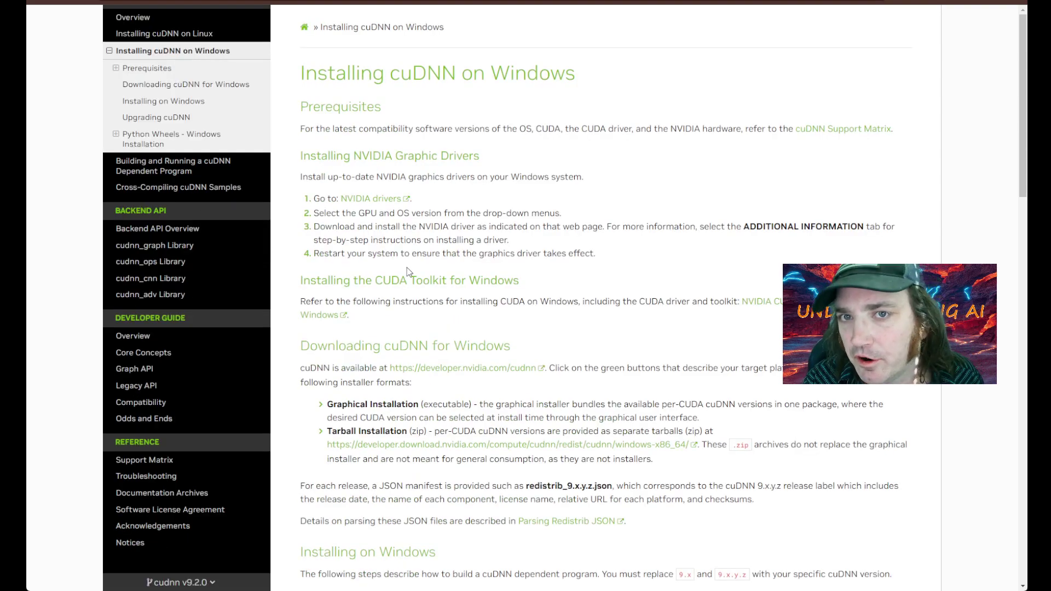
Highlight tarball copy steps 3A–3C, including the bin\cudnn*.dll source and destination paths.
scroll(408, 271, down, 8)
scroll(408, 270, down, 3)
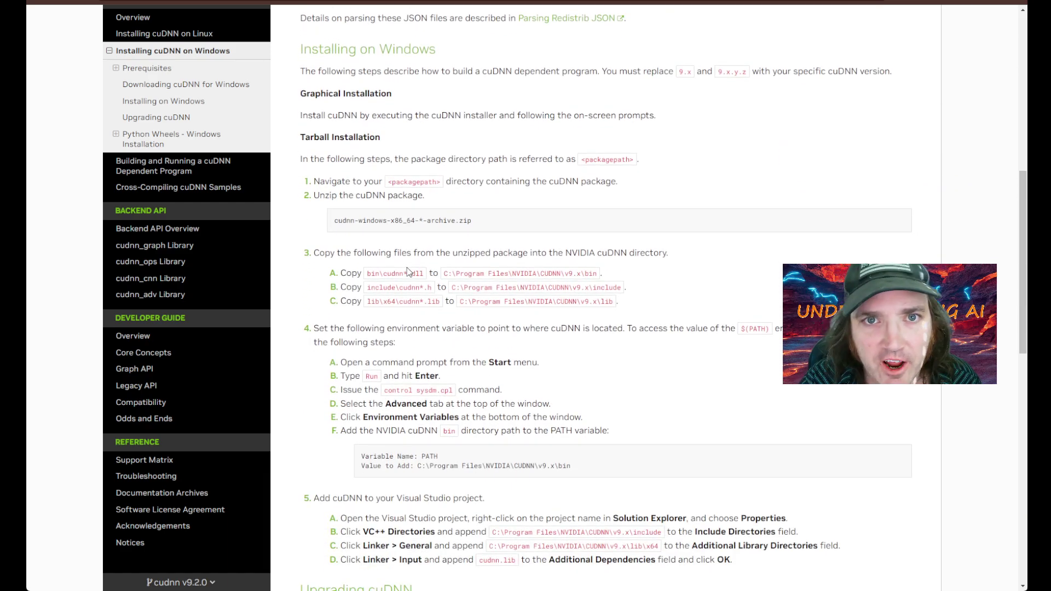
scroll(408, 268, up, 1)
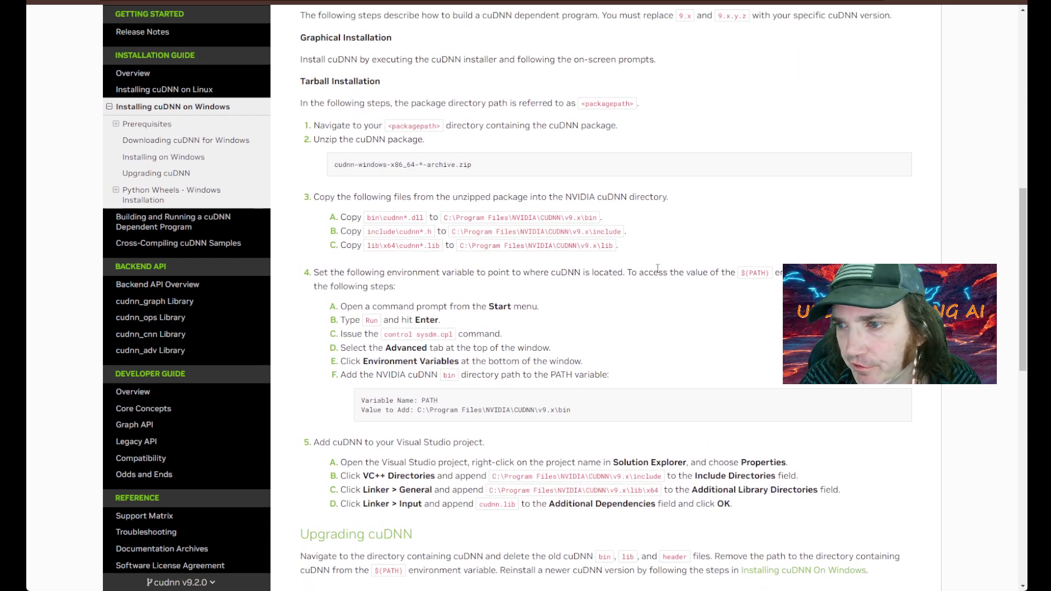
drag(618, 248, 339, 216)
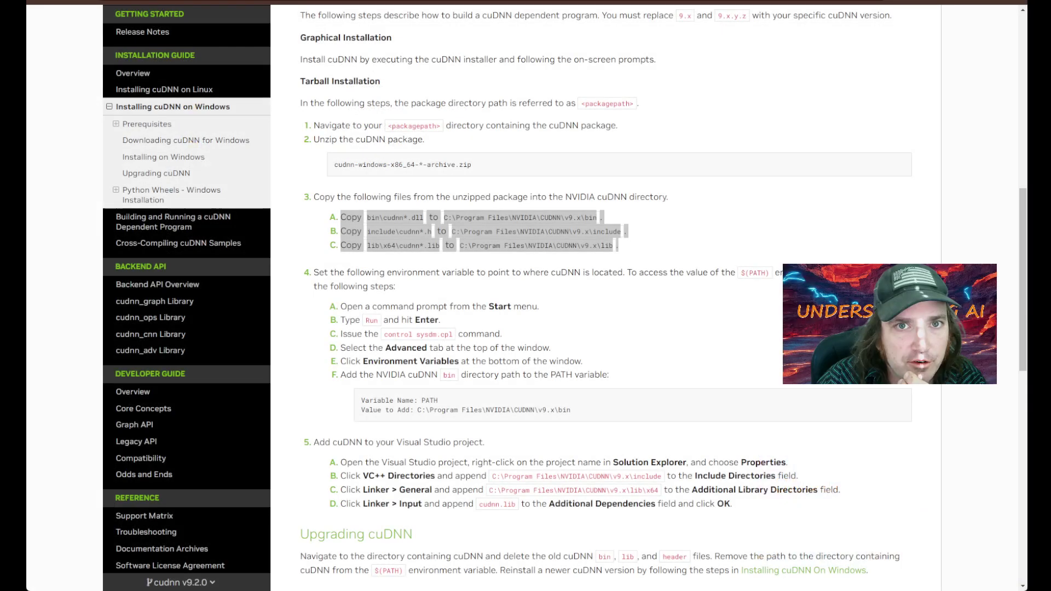
click(455, 212)
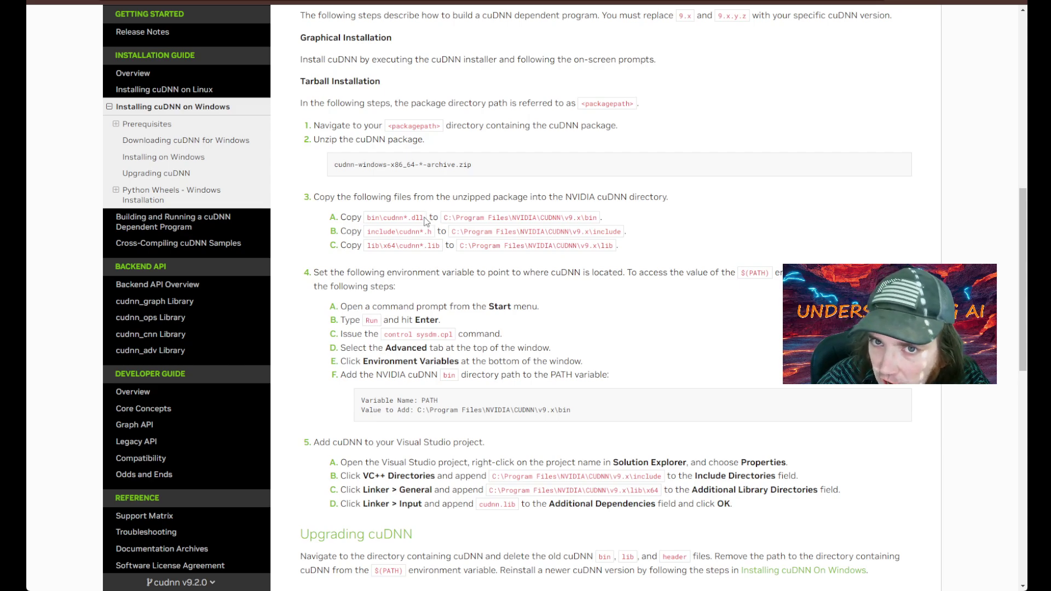
drag(425, 218, 366, 218)
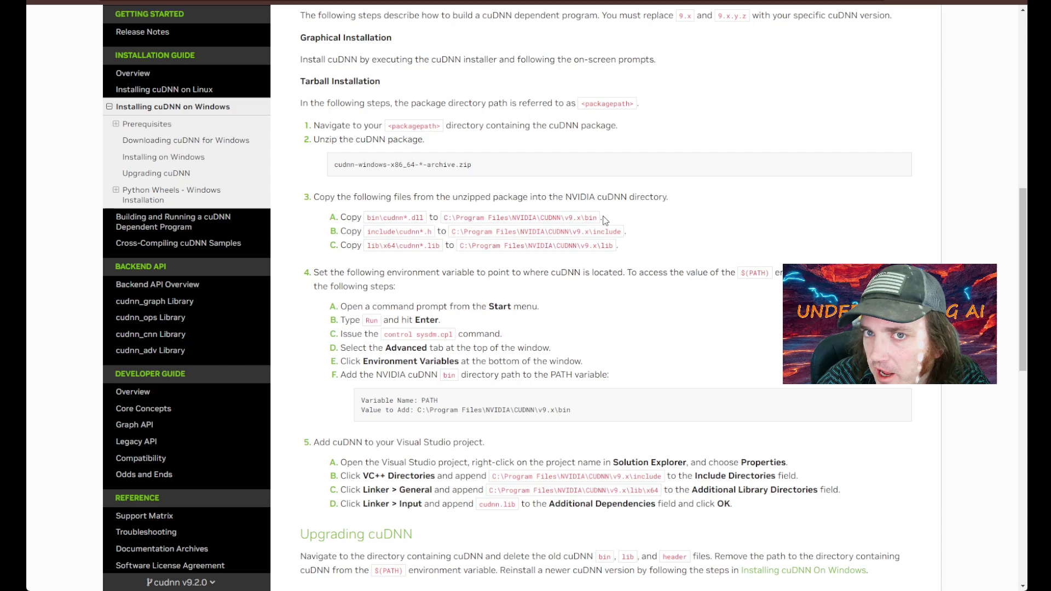
drag(602, 219, 445, 217)
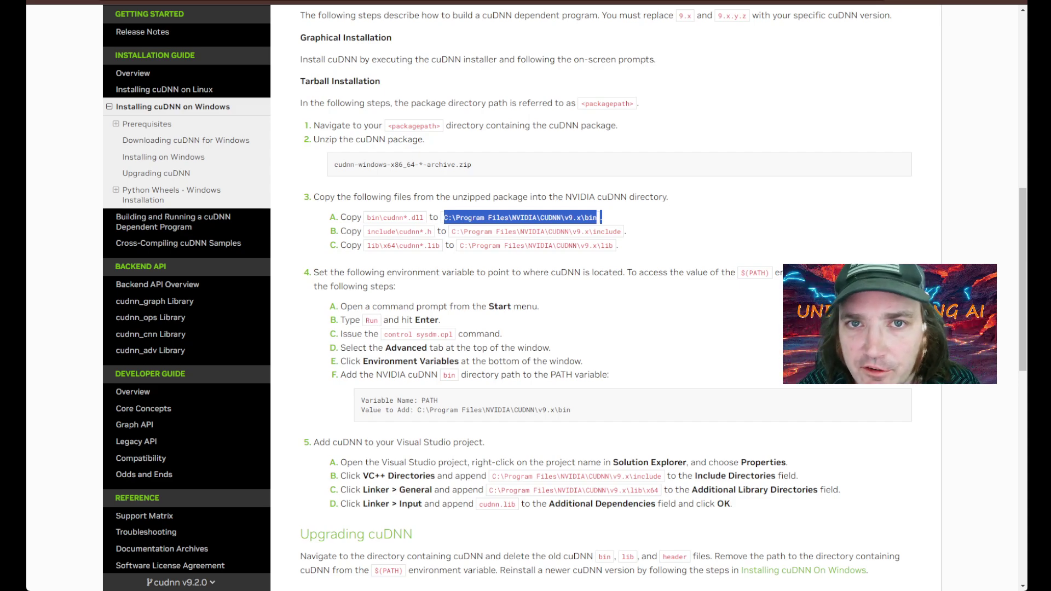
Search 'CUDA D' in a new tab and open the CUDA Toolkit 11.8 Downloads page.
key(ctrl+t)
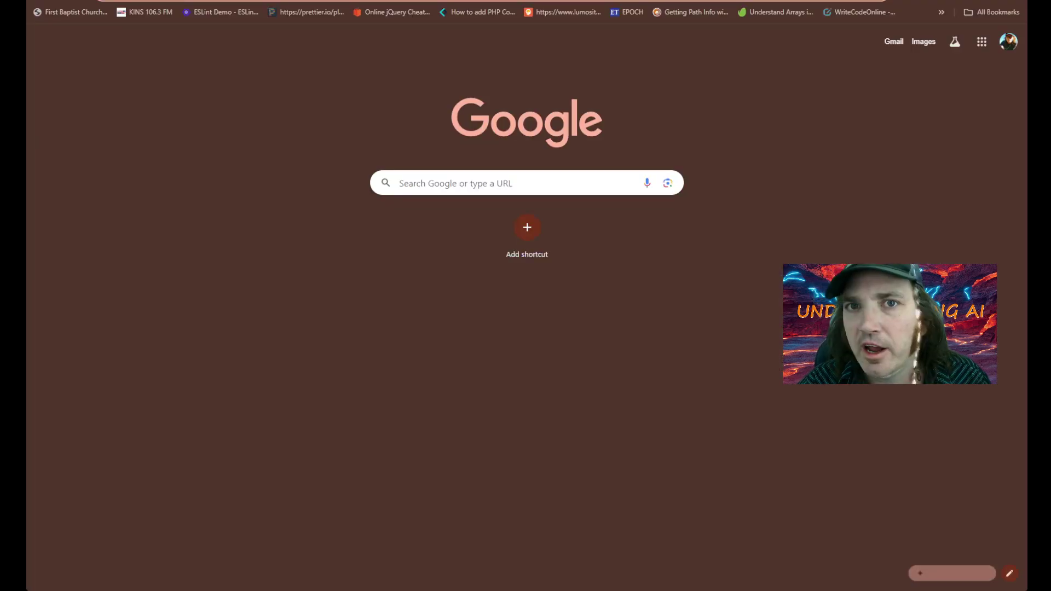
text(CUDA DOWN)
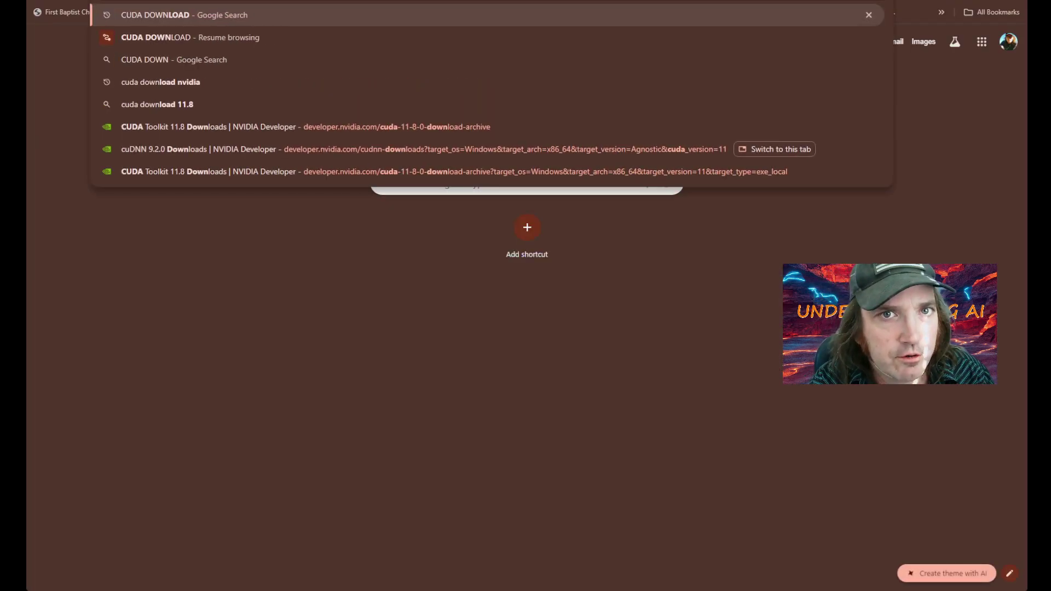
key(Return)
scroll(210, 343, down, 3)
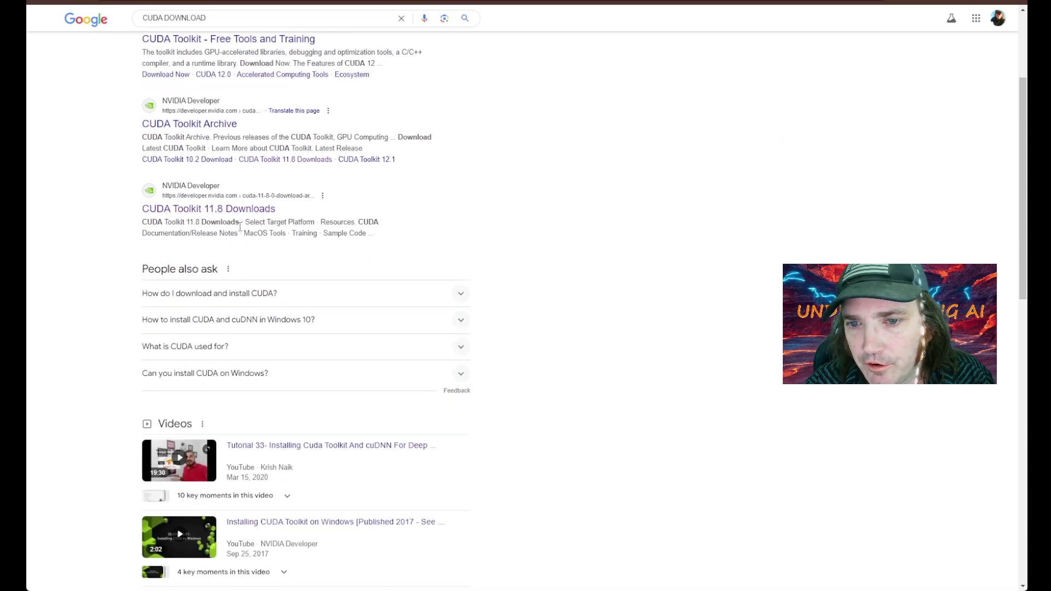
click(202, 212)
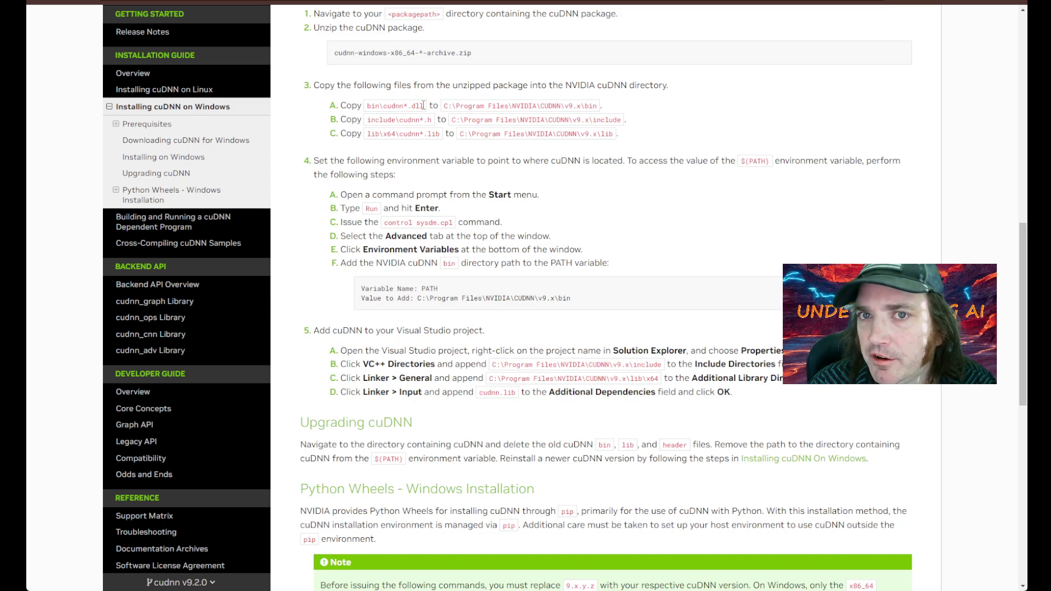
Highlight the bin source path in step 3A of the docs.
mouse_move(384, 107)
mouse_down()
mouse_move(365, 111)
mouse_move(403, 106)
mouse_up()
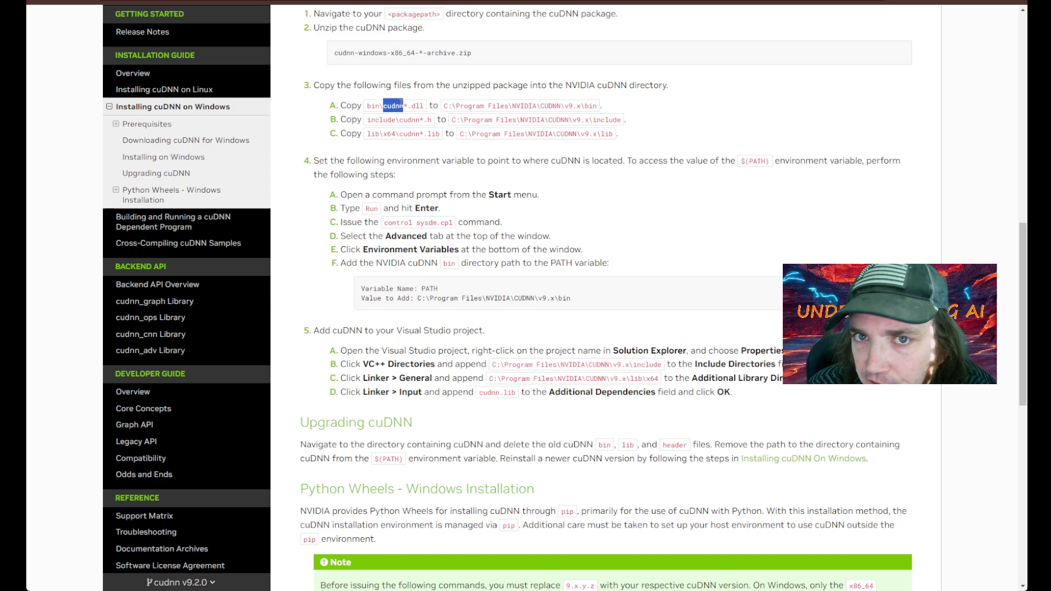
click(407, 103)
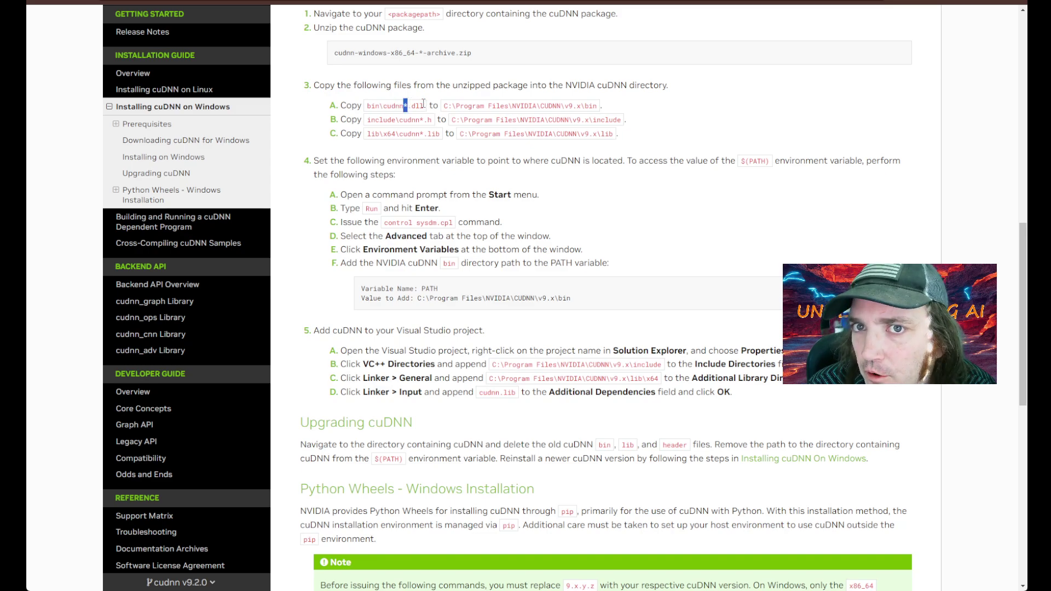
click(423, 104)
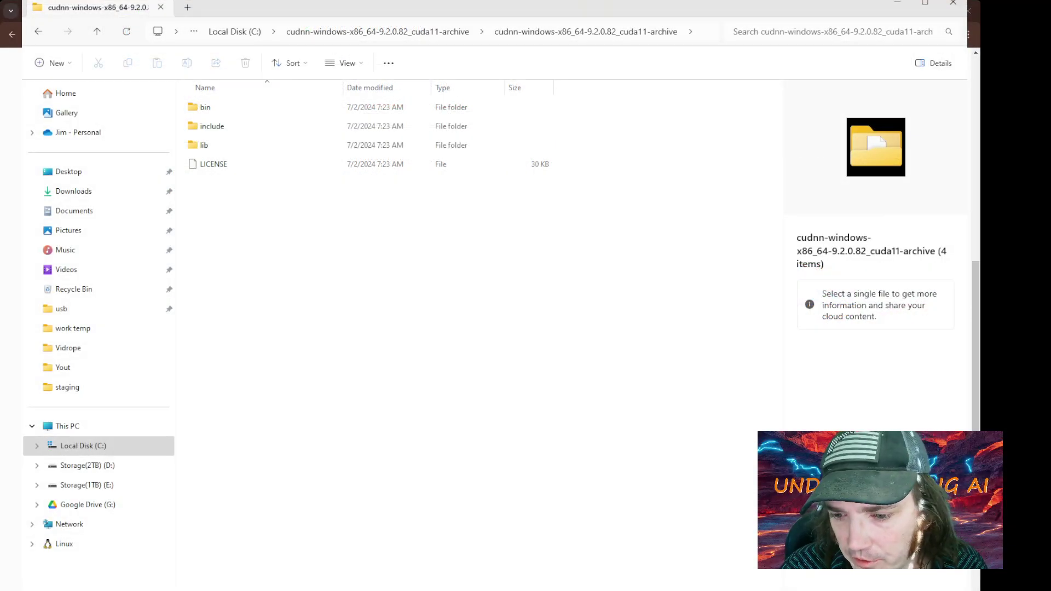
Open the archive's bin folder and copy all eight cudnn DLL files.
double_click(205, 107)
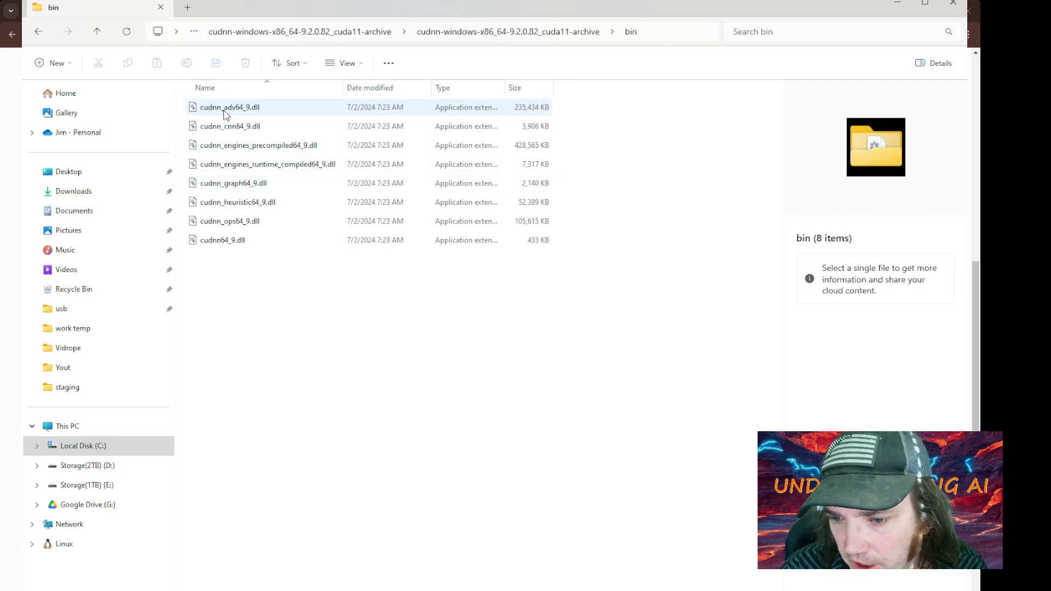
drag(269, 283, 187, 101)
key(ctrl+c)
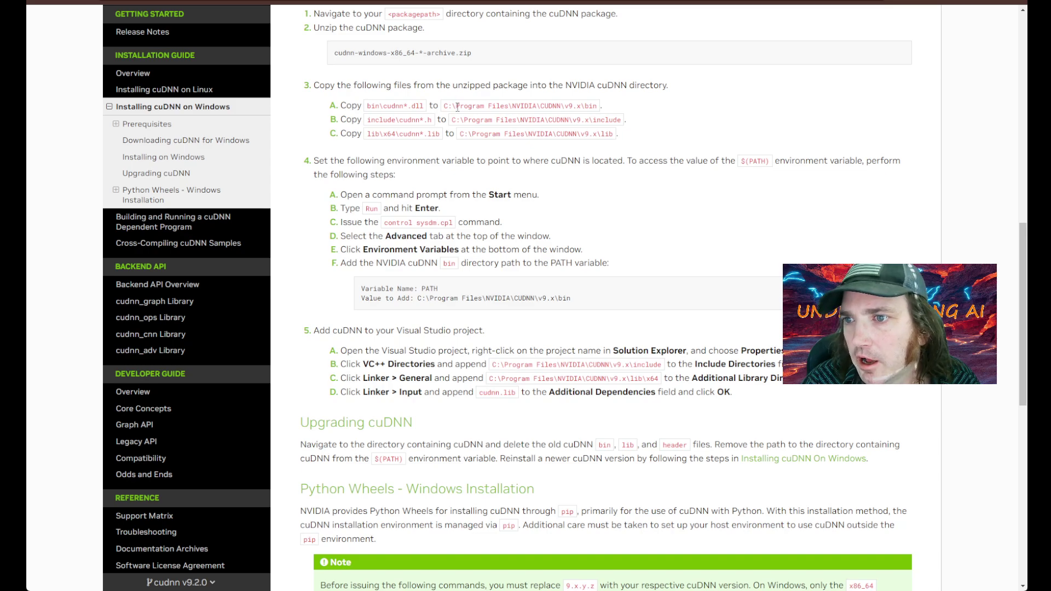
drag(455, 106, 597, 108)
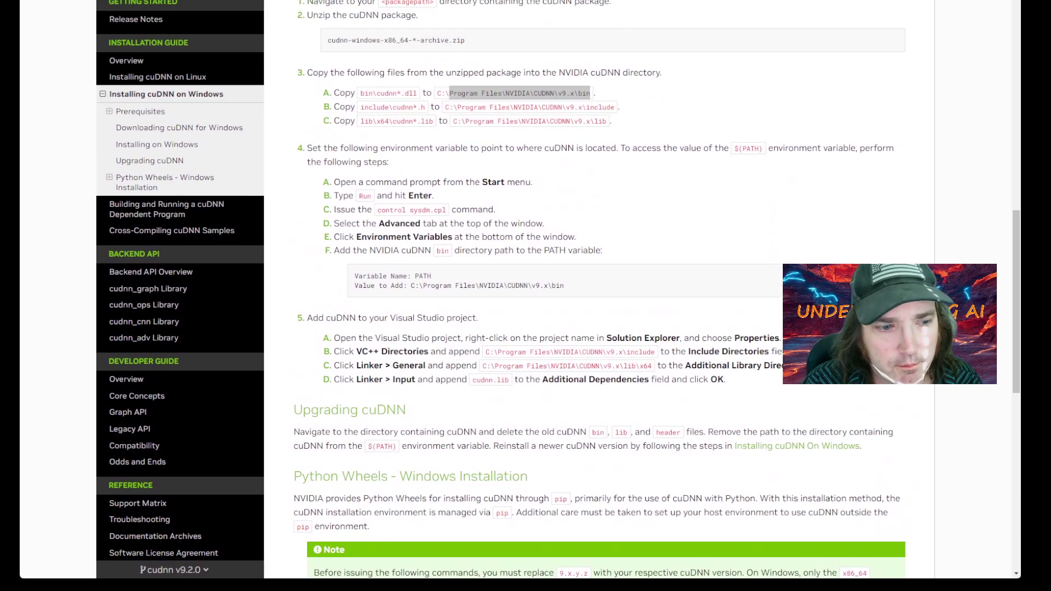
key(alt+Tab)
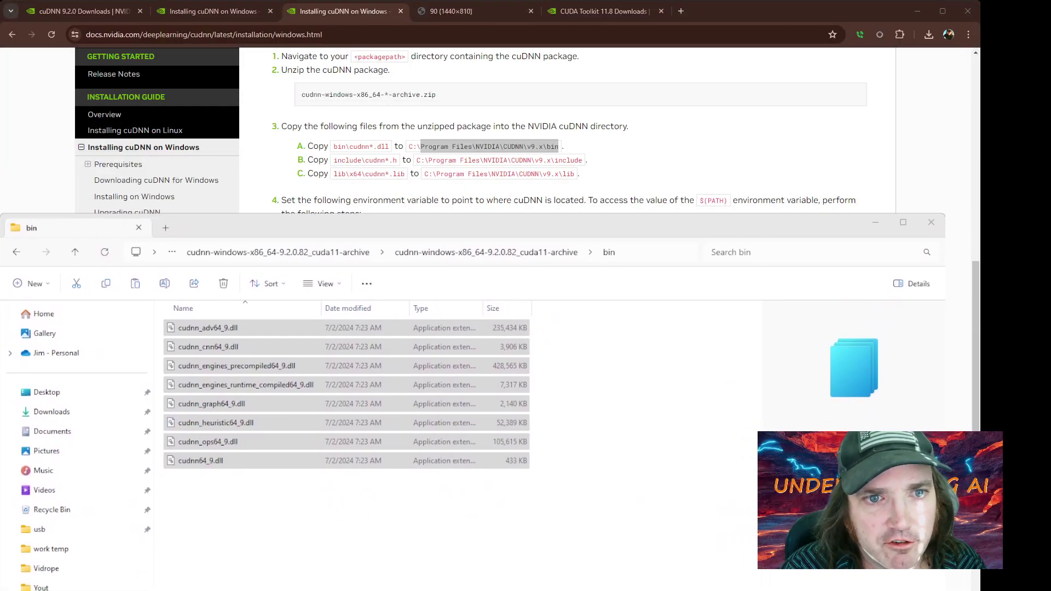
Navigate from Local Disk (C:) to Program Files\NVIDIA\CUDNN\v9.2\bin.
click(216, 233)
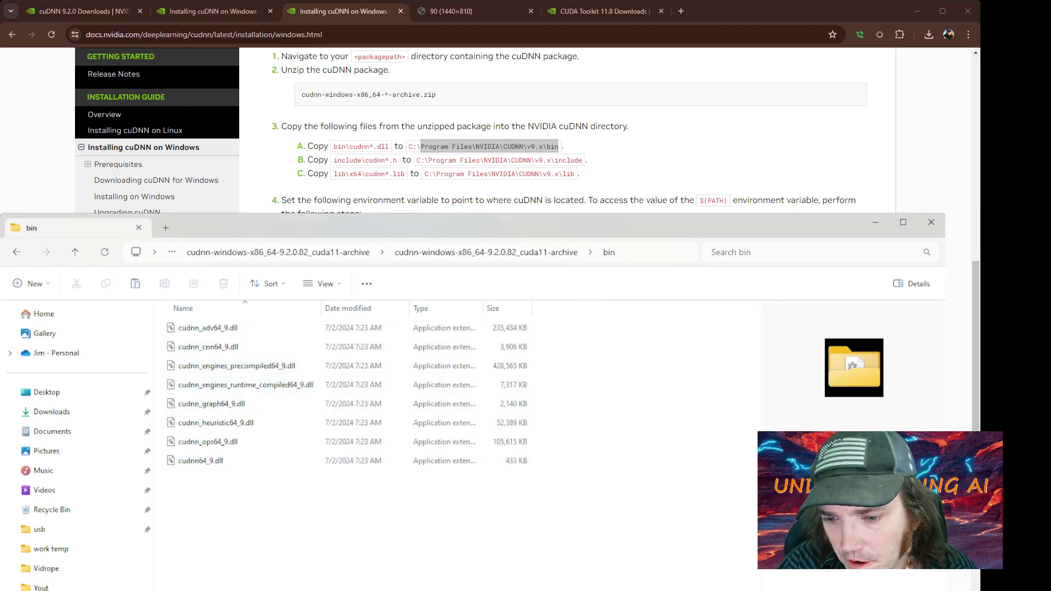
click(55, 589)
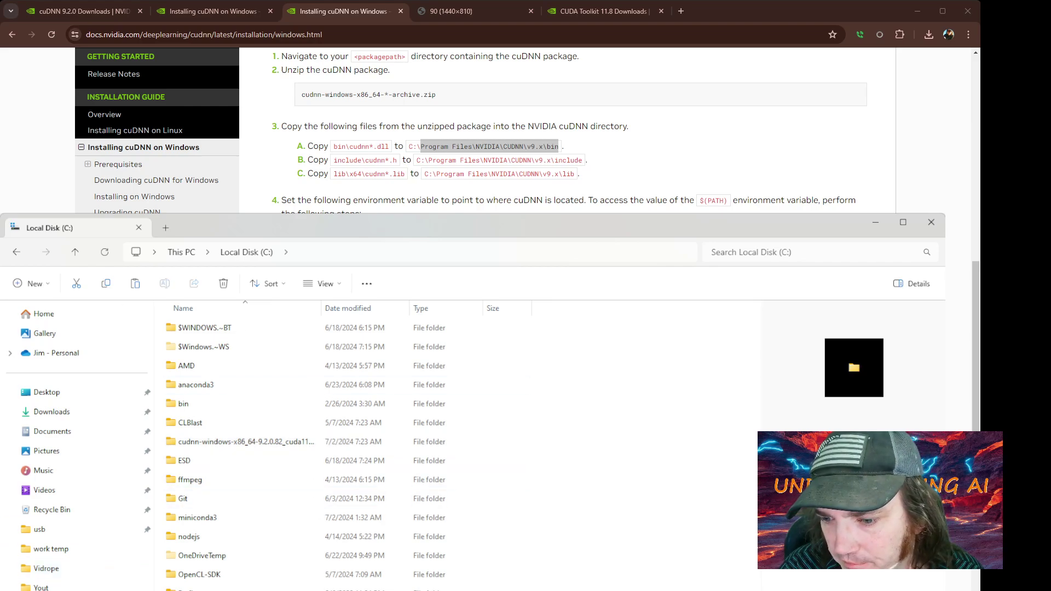
text(pro)
key(Return)
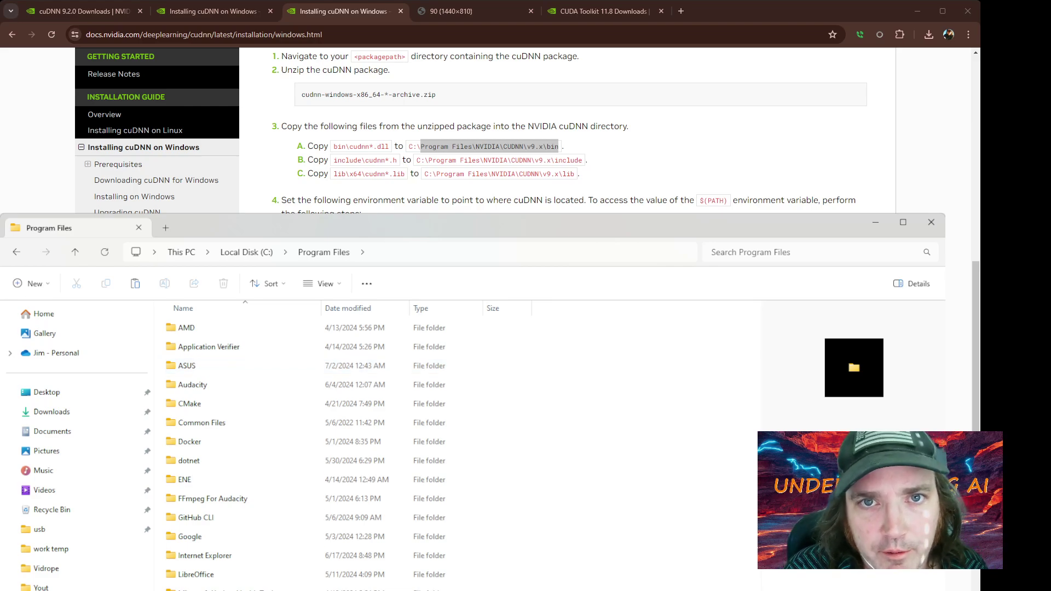
scroll(351, 449, down, 1)
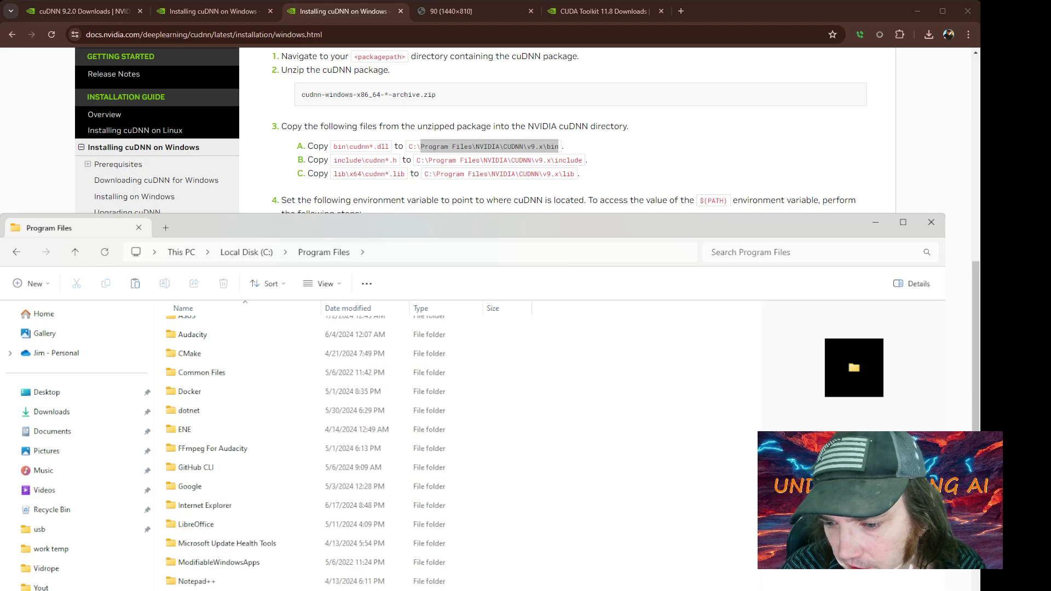
text(nv)
key(Return)
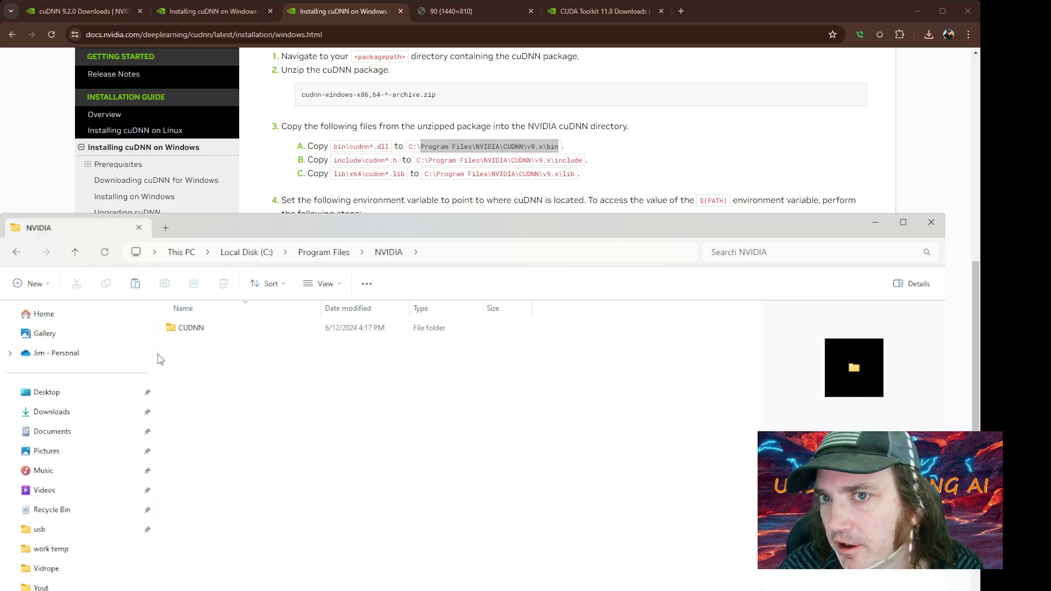
double_click(187, 331)
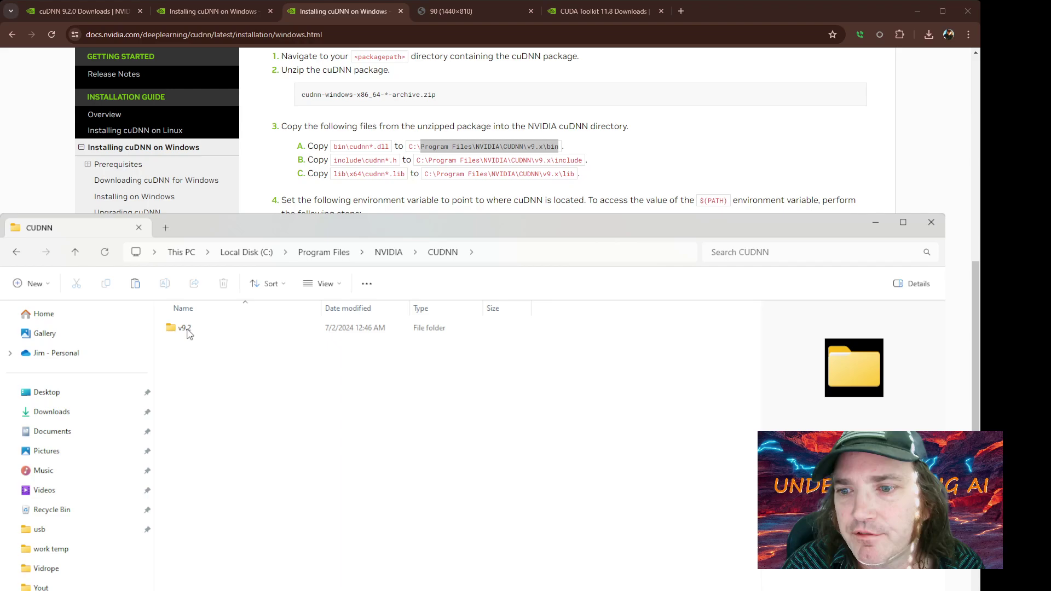
double_click(185, 328)
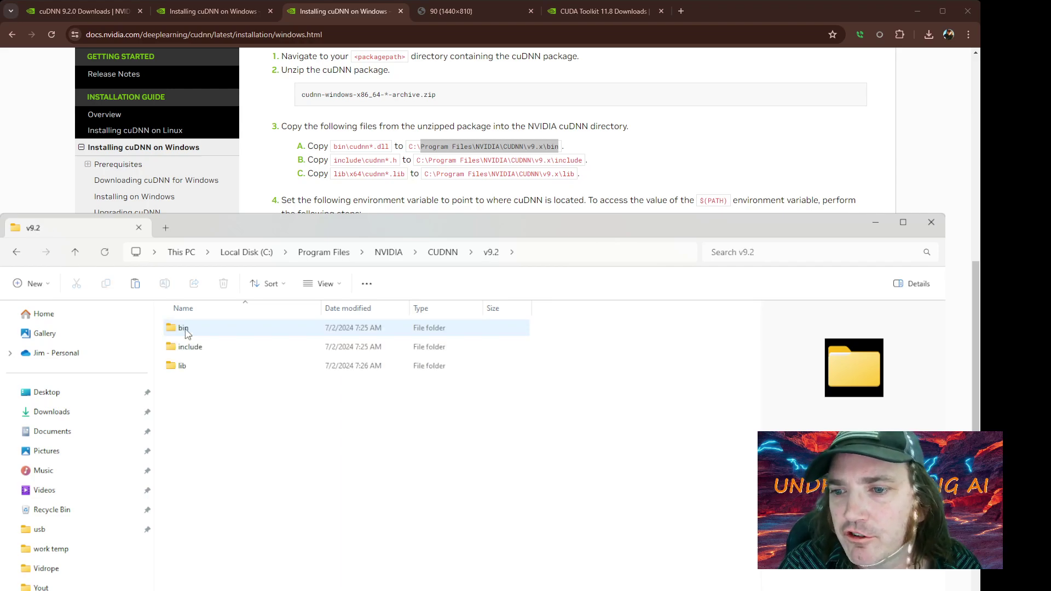
double_click(185, 328)
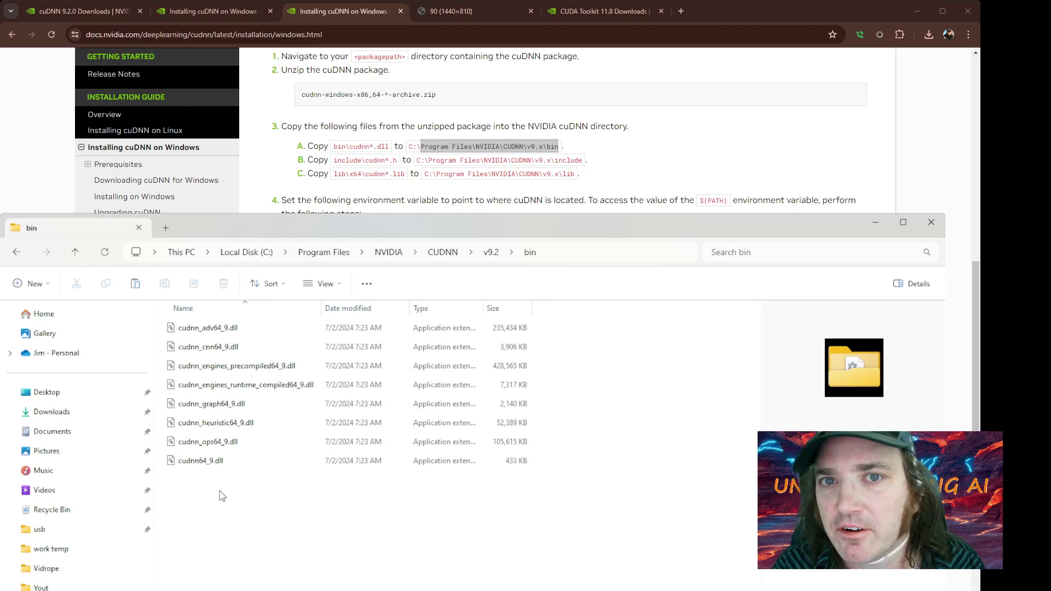
Check the include path in step 3B of the installation docs.
click(648, 167)
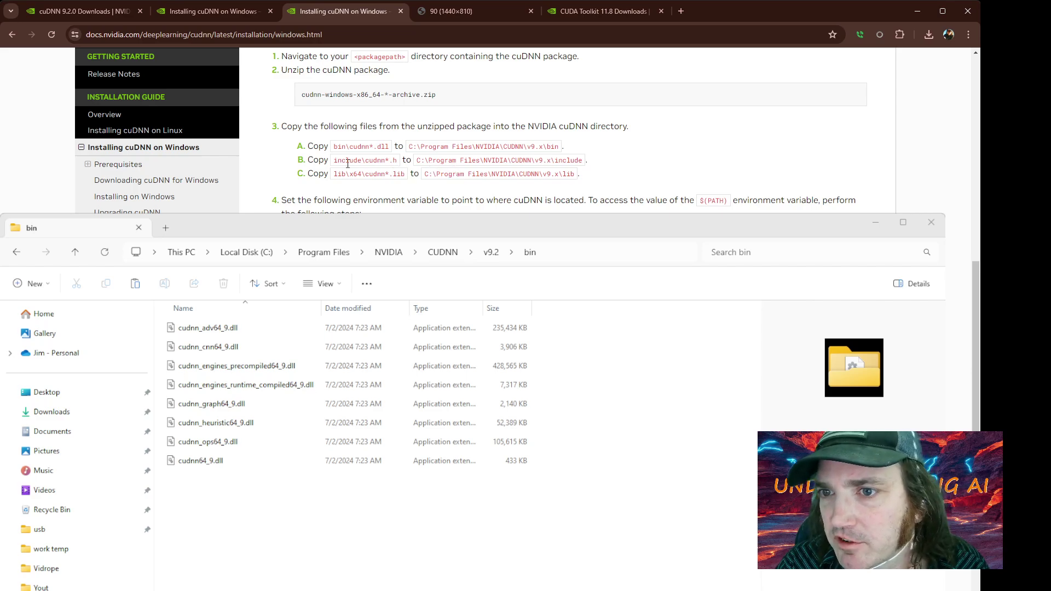
drag(364, 163, 331, 163)
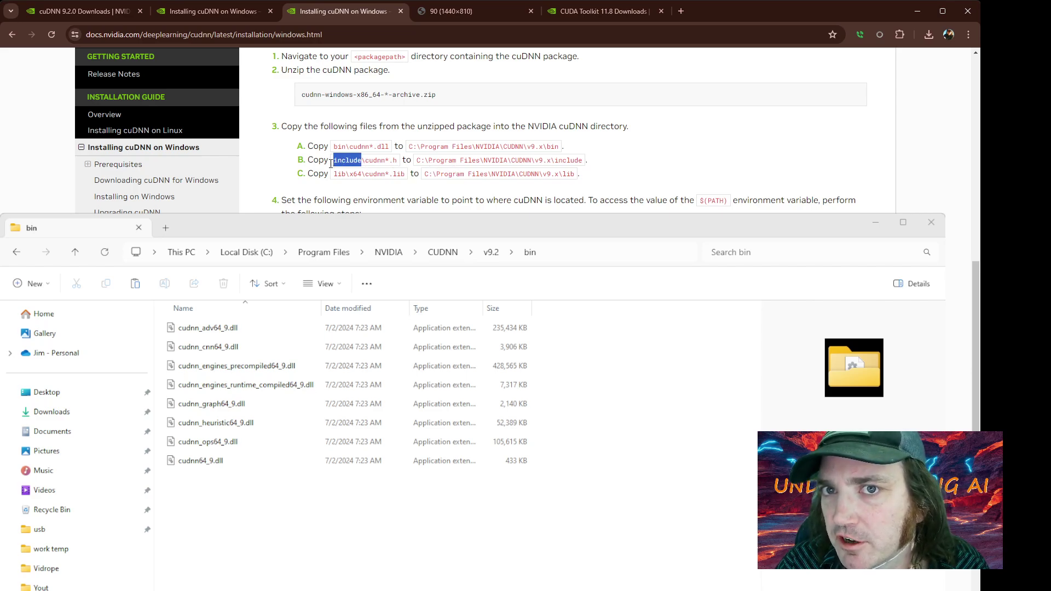
click(393, 161)
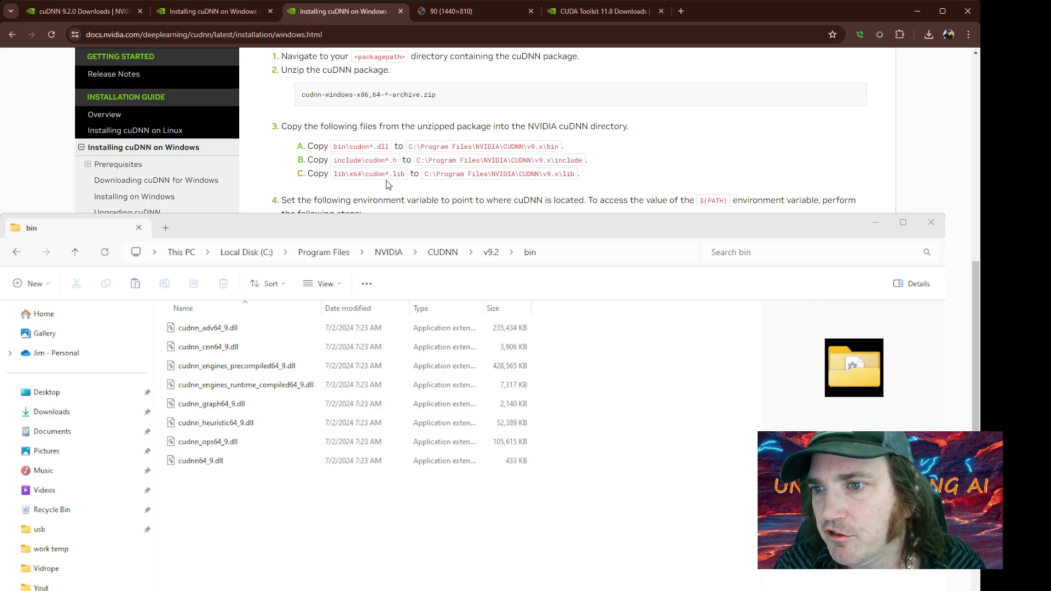
Return to the extracted archive, open its include folder and select all seven header files.
key(alt+Tab)
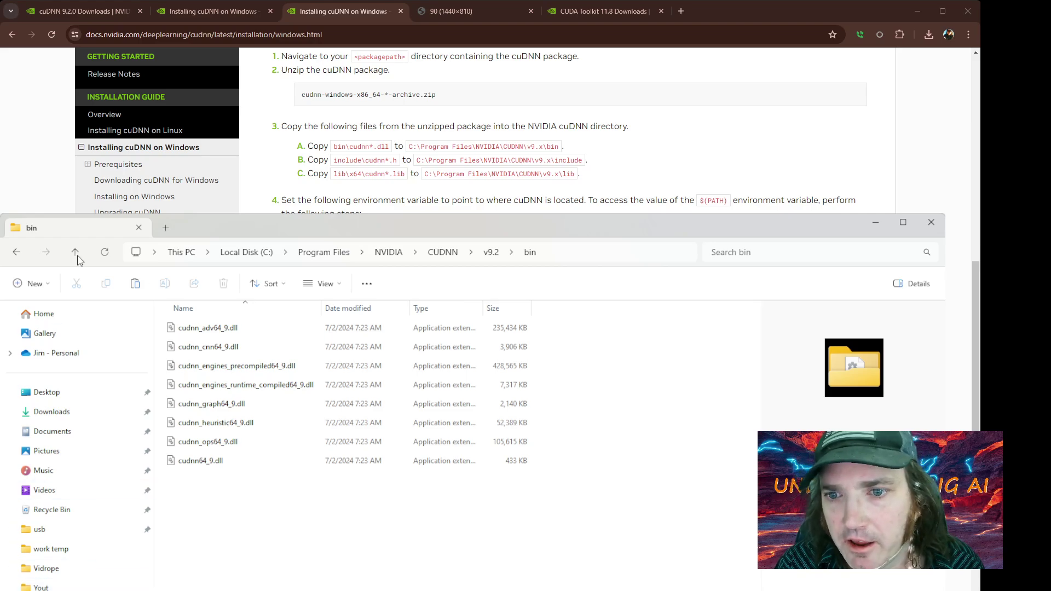
click(23, 255)
click(23, 255)
click(23, 255)
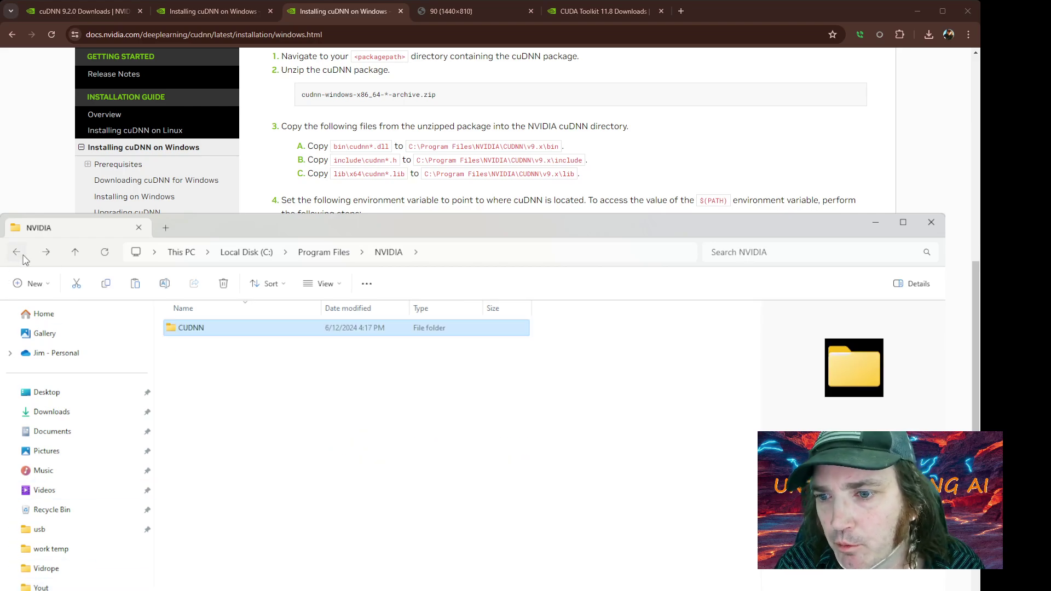
click(23, 255)
click(23, 255)
click(23, 255)
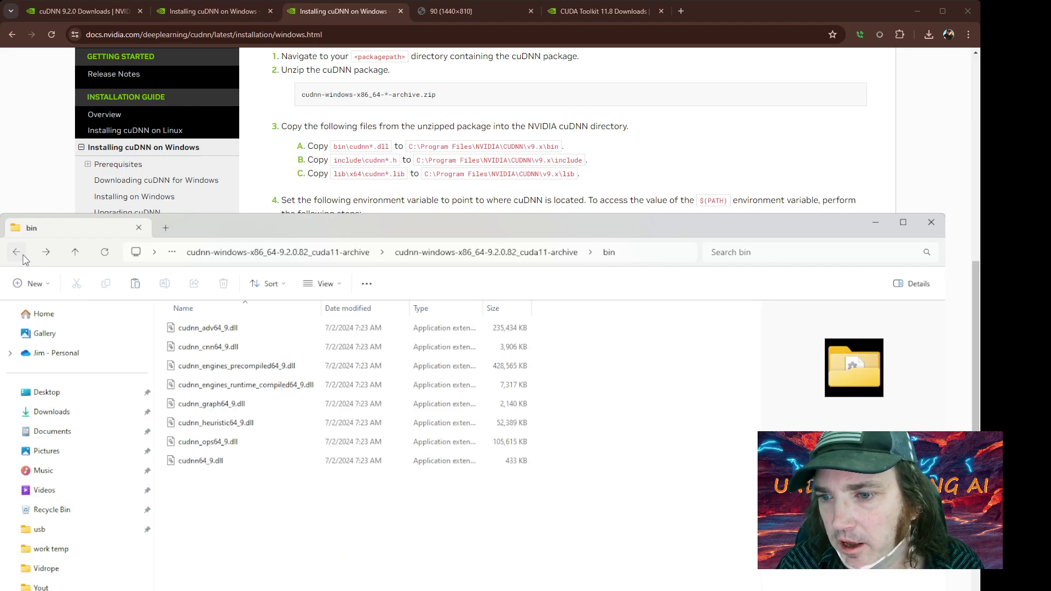
click(23, 255)
click(207, 353)
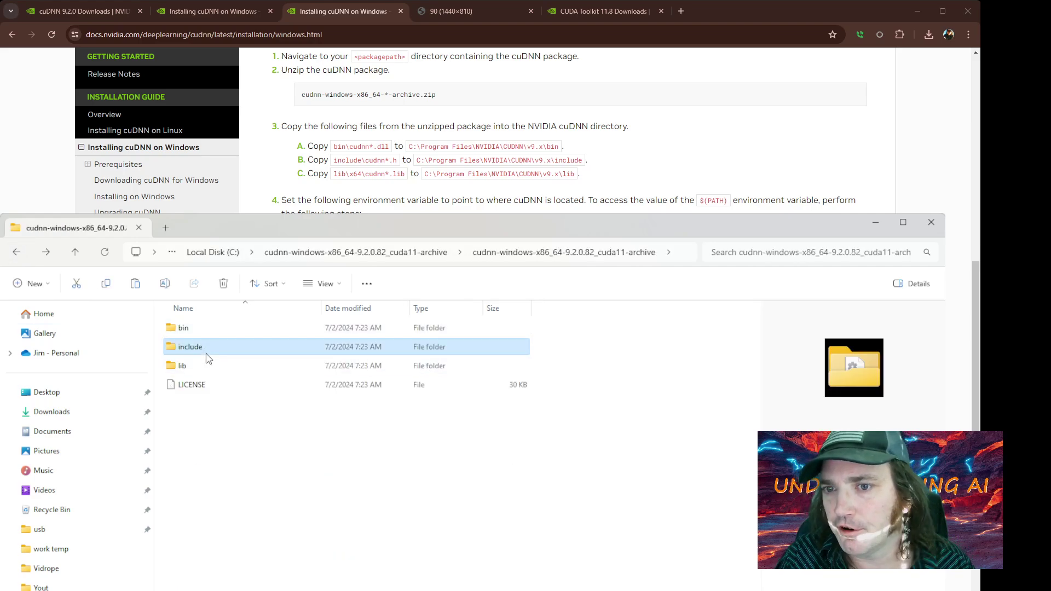
double_click(206, 353)
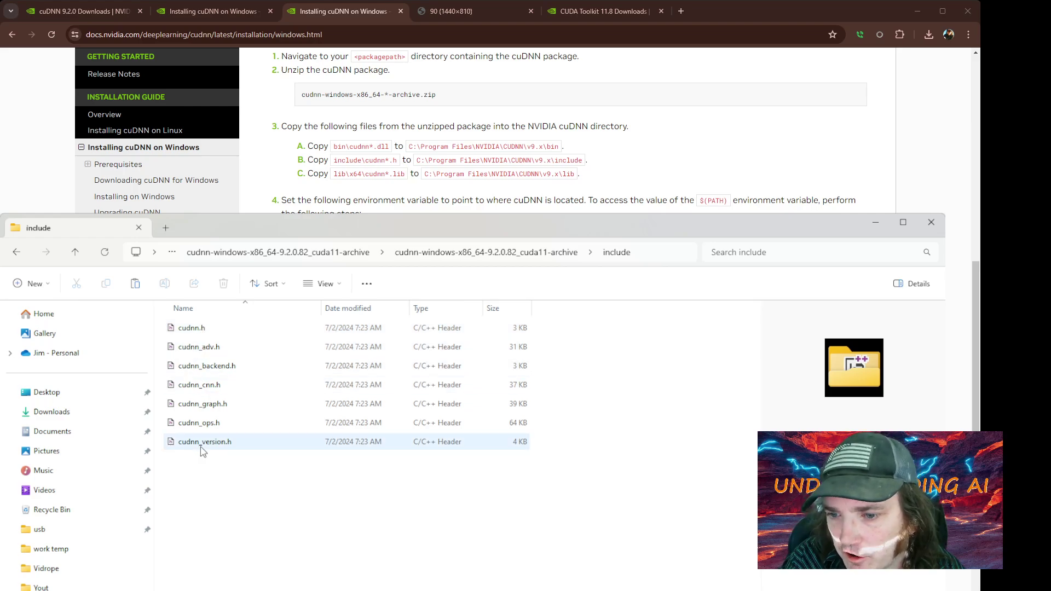
drag(294, 468, 163, 290)
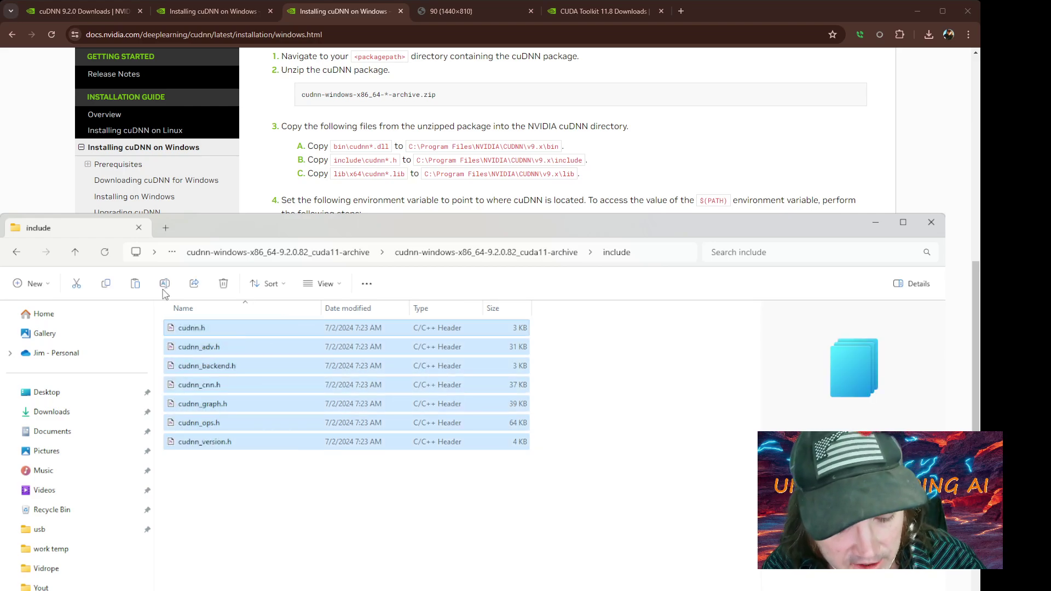
Browse to C:\Program Files\NVIDIA\CUDNN\v9.2\include to check the headers, then return to v9.2.
key(alt+Up)
key(alt+Up)
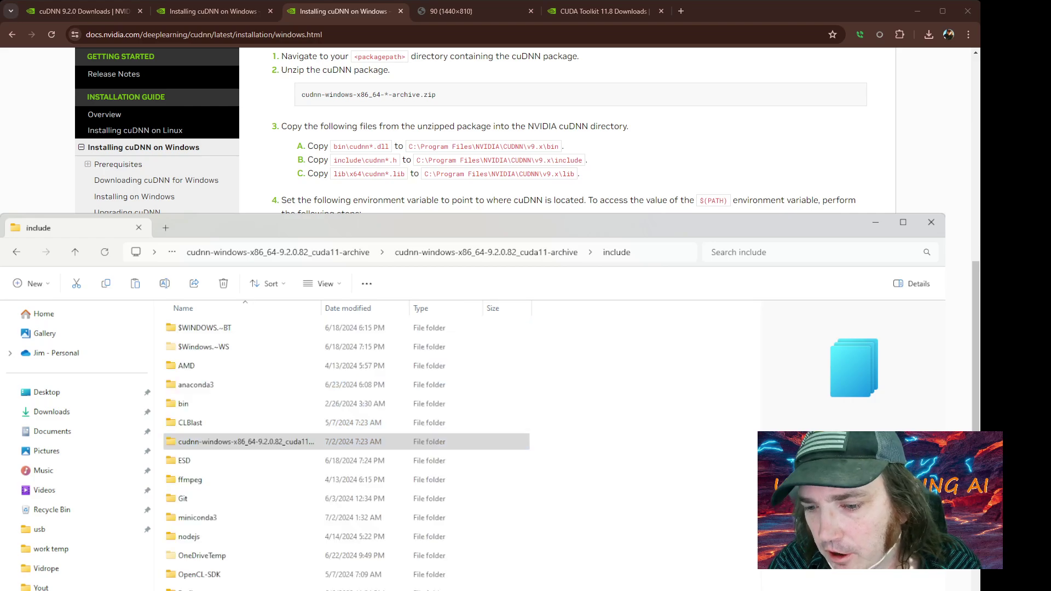
text(pro)
key(Return)
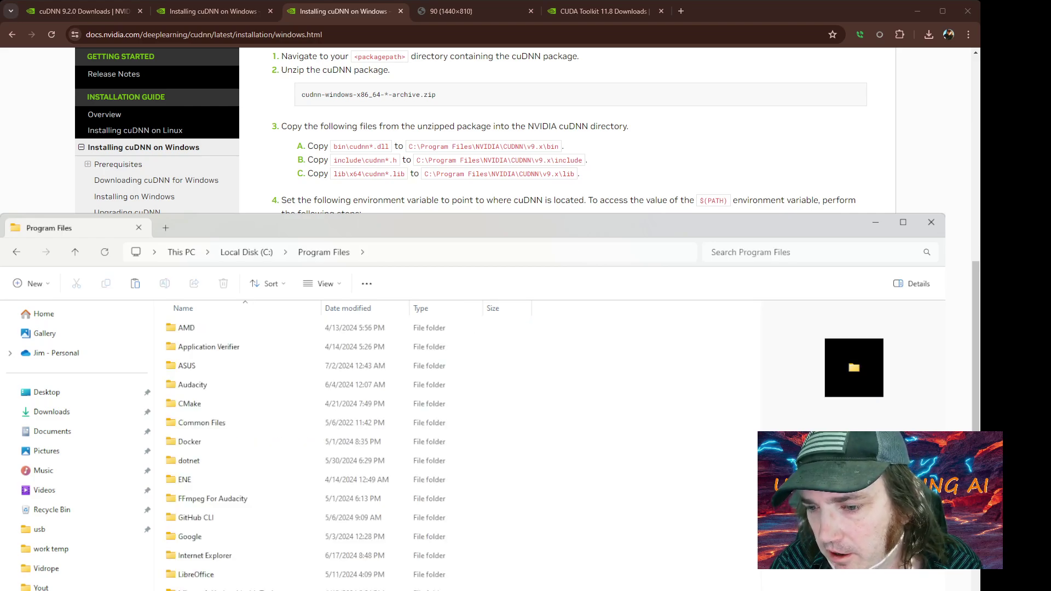
scroll(202, 543, down, 3)
double_click(202, 544)
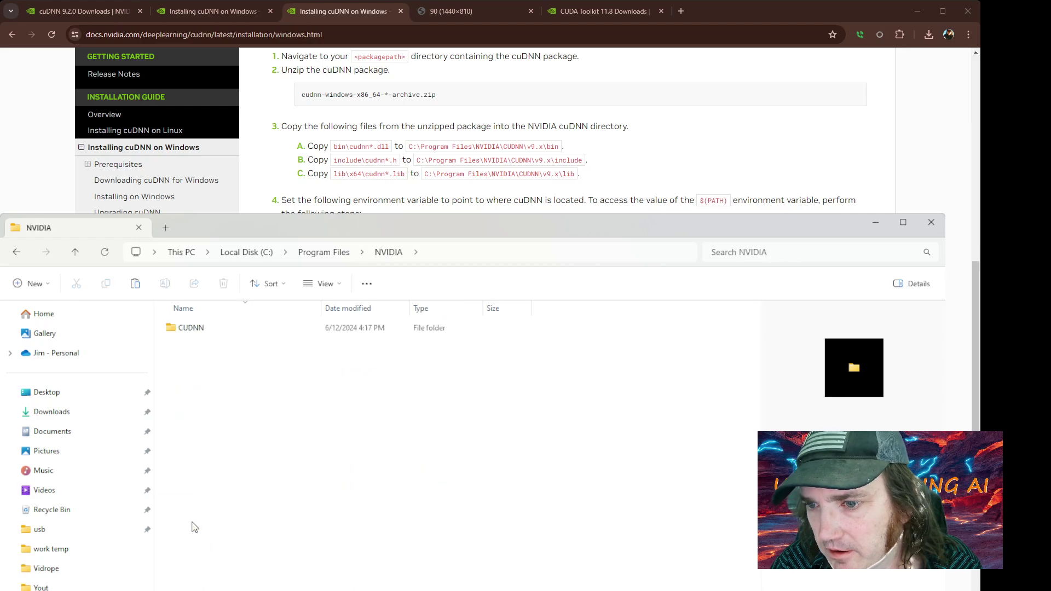
double_click(202, 334)
double_click(201, 335)
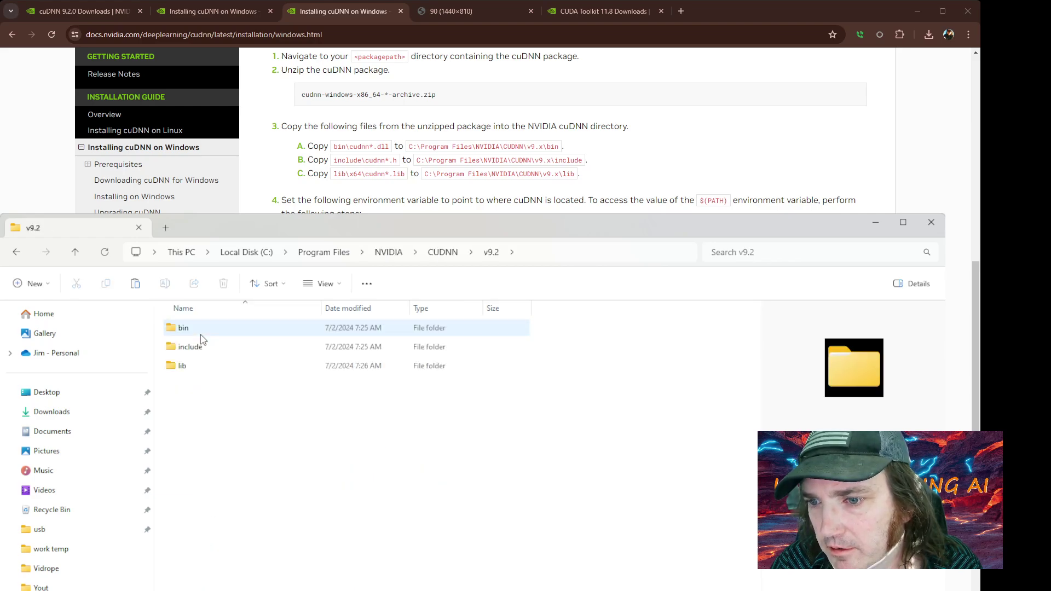
double_click(198, 346)
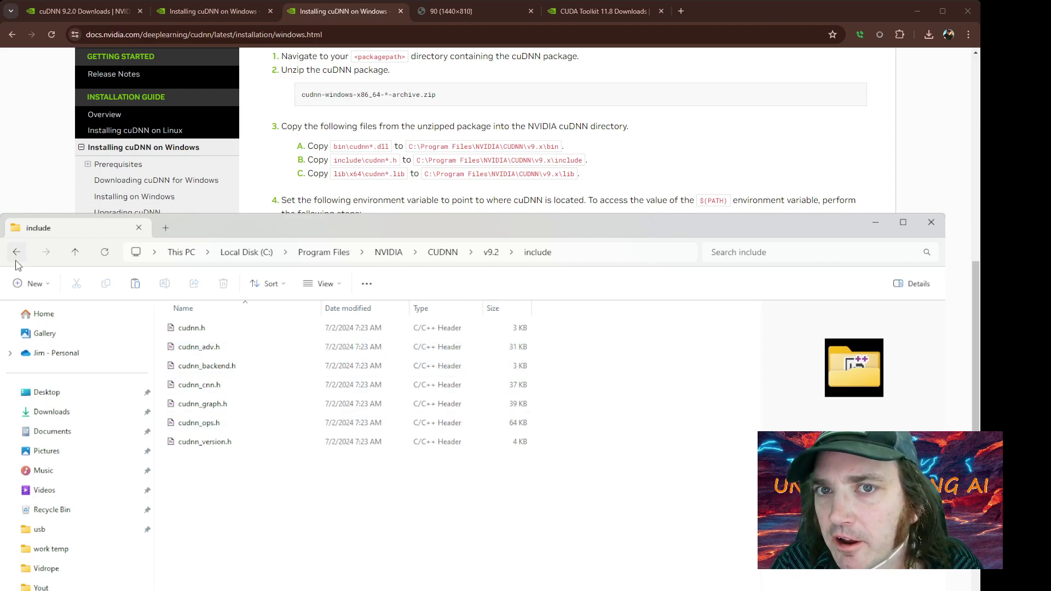
click(16, 252)
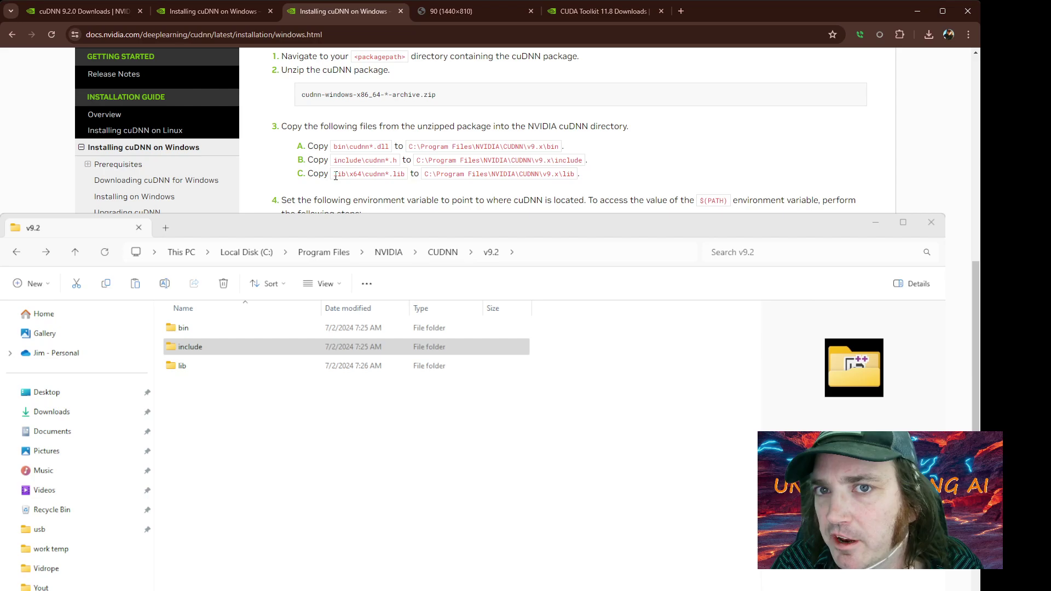
Open the archive's lib\x64 folder and select all the cudnn .lib files.
drag(334, 175, 366, 175)
click(366, 174)
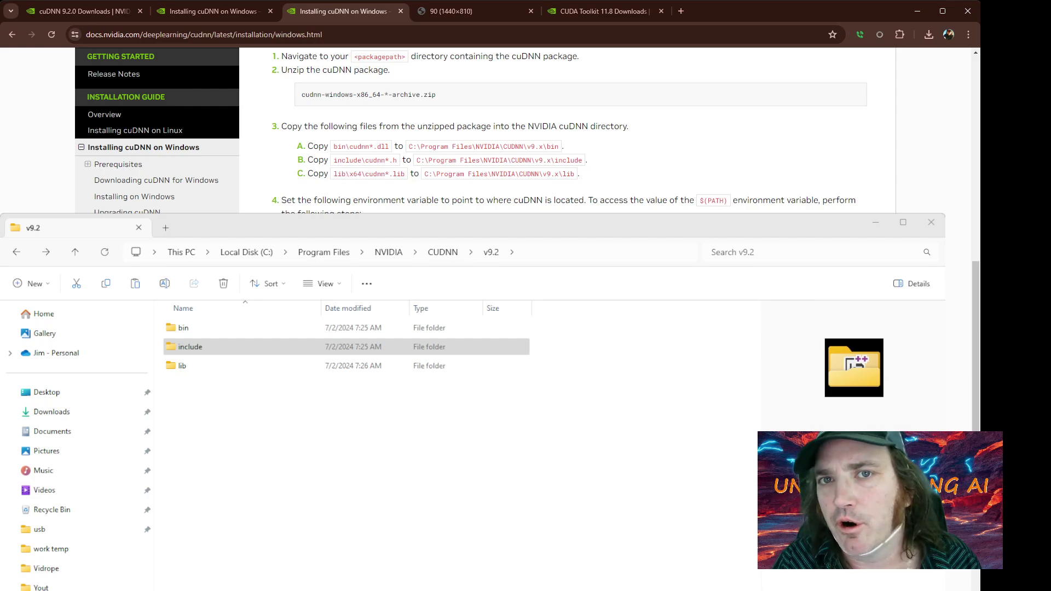
click(16, 252)
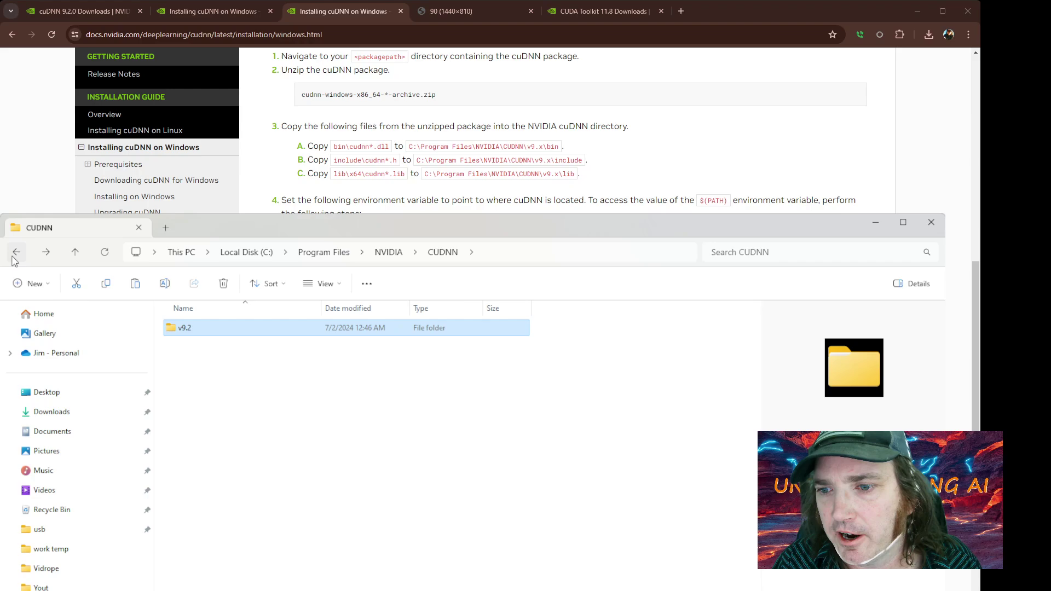
click(17, 252)
click(16, 253)
click(16, 252)
click(17, 252)
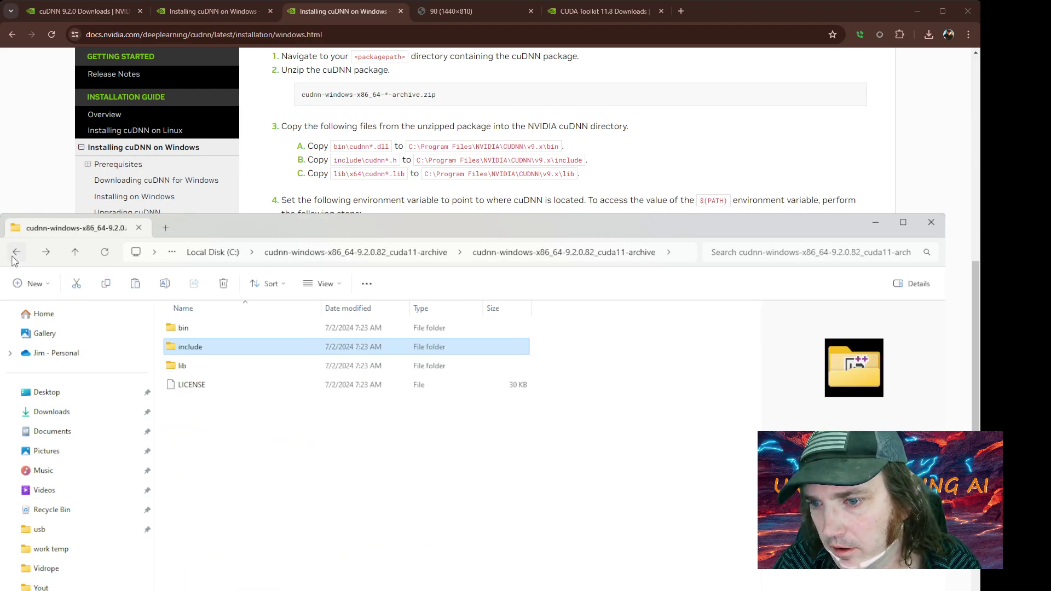
double_click(196, 367)
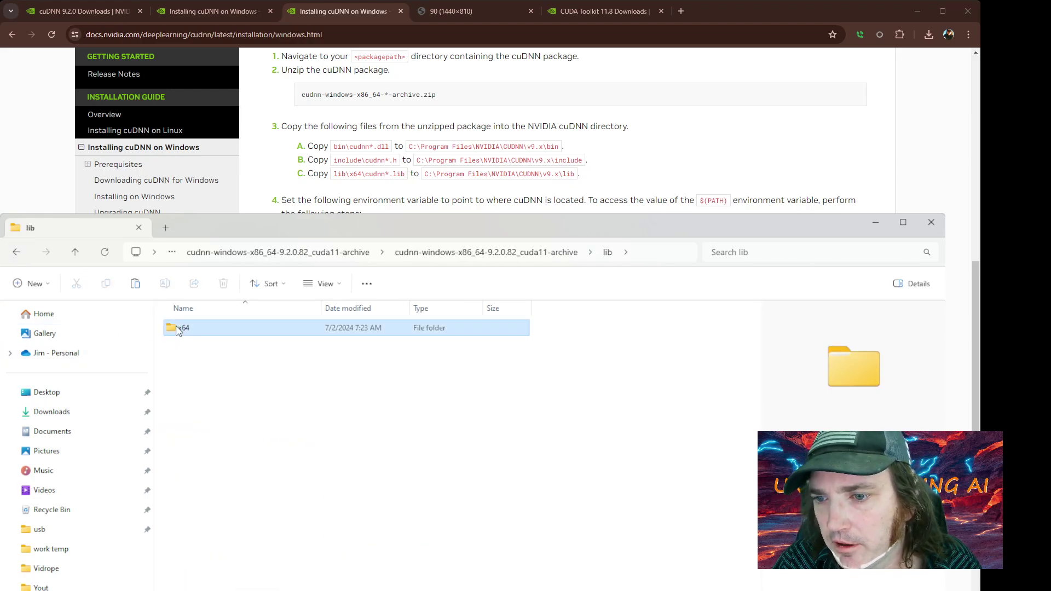
double_click(182, 328)
drag(539, 586, 135, 323)
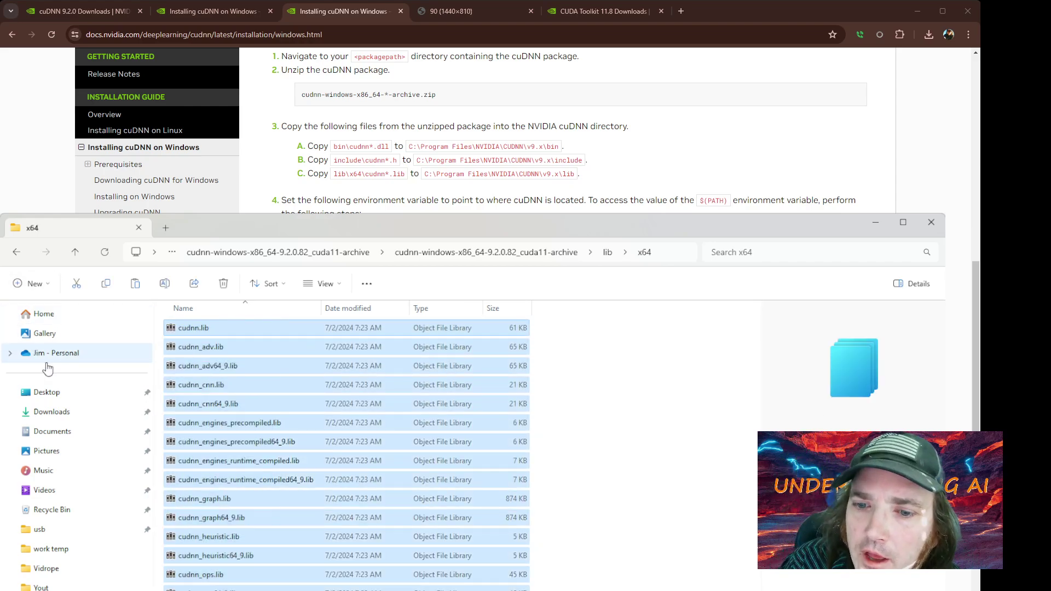
Browse to C:\Program Files\NVIDIA\CUDNN\v9.2\lib and confirm the v9.x\lib destination in the docs.
click(44, 588)
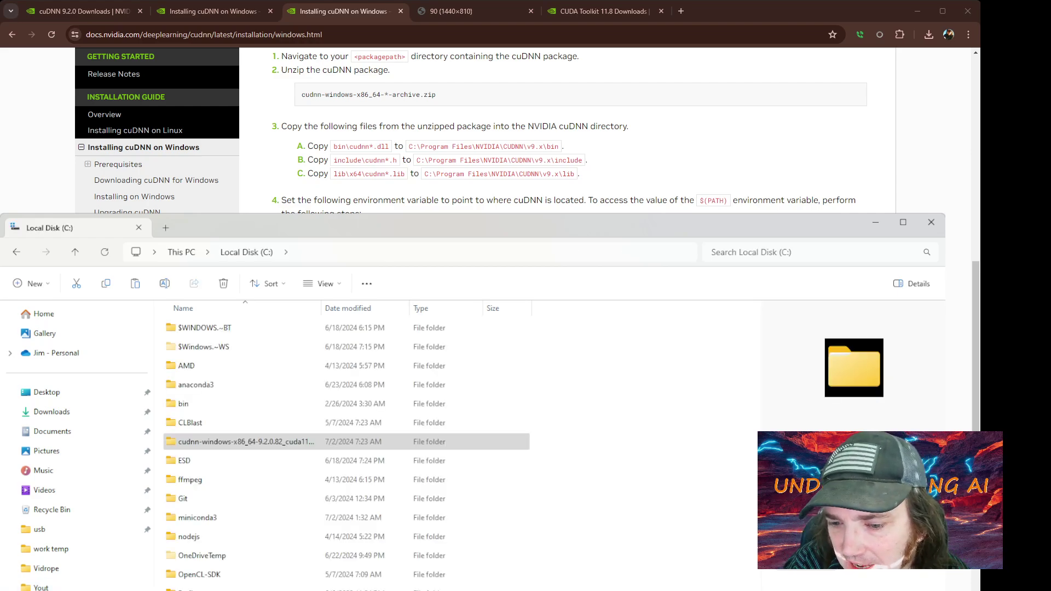
scroll(230, 526, down, 1)
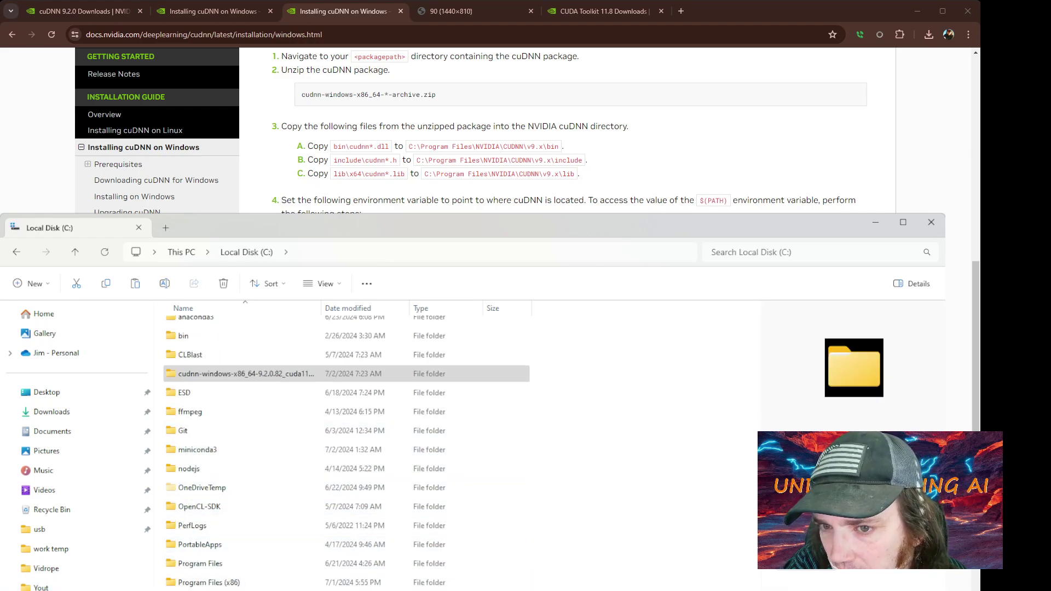
double_click(219, 563)
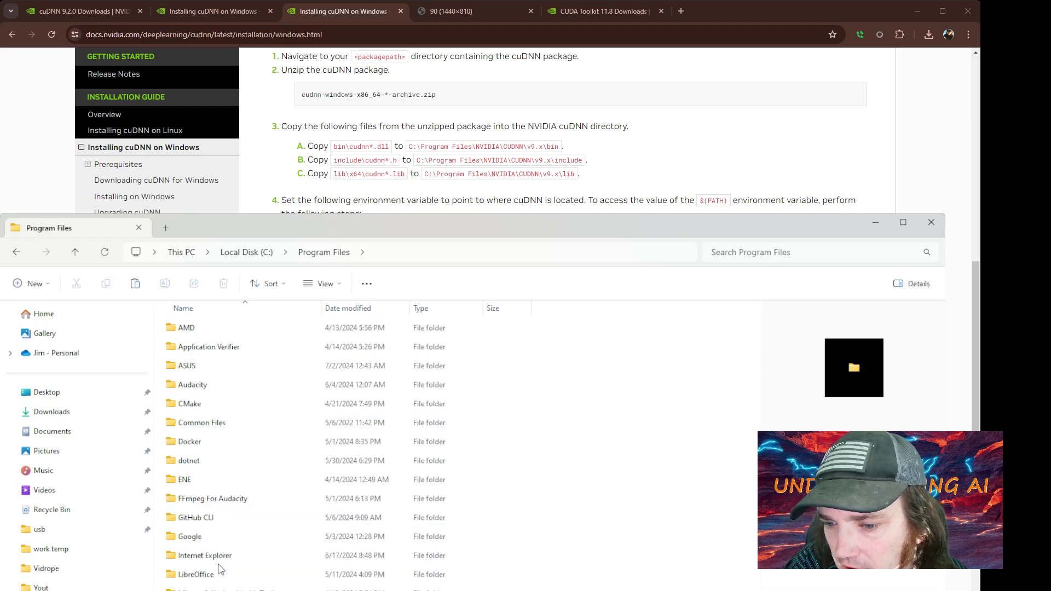
scroll(221, 577, down, 3)
double_click(198, 545)
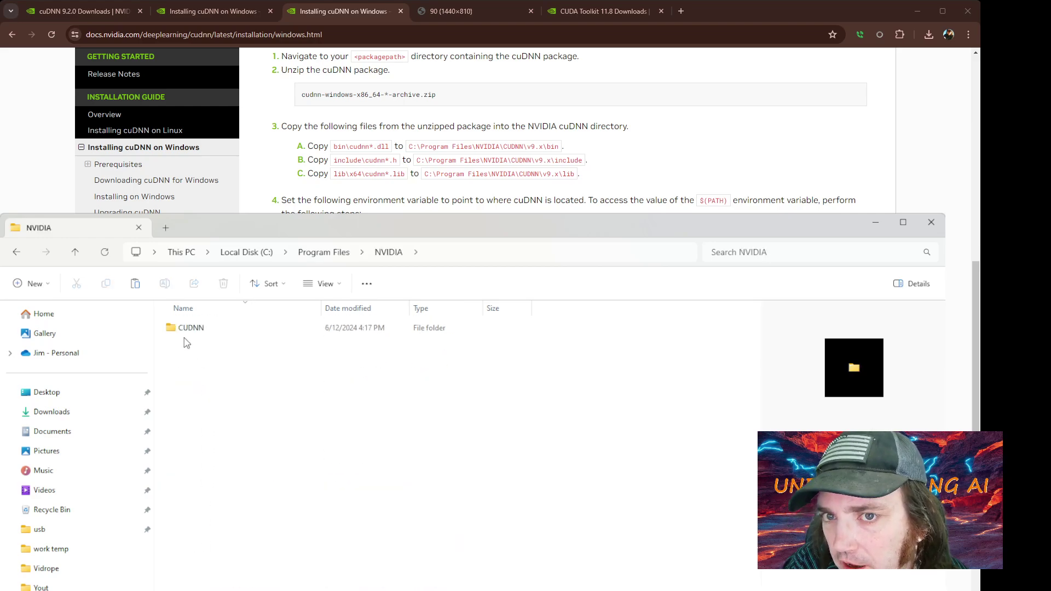
double_click(186, 329)
double_click(190, 330)
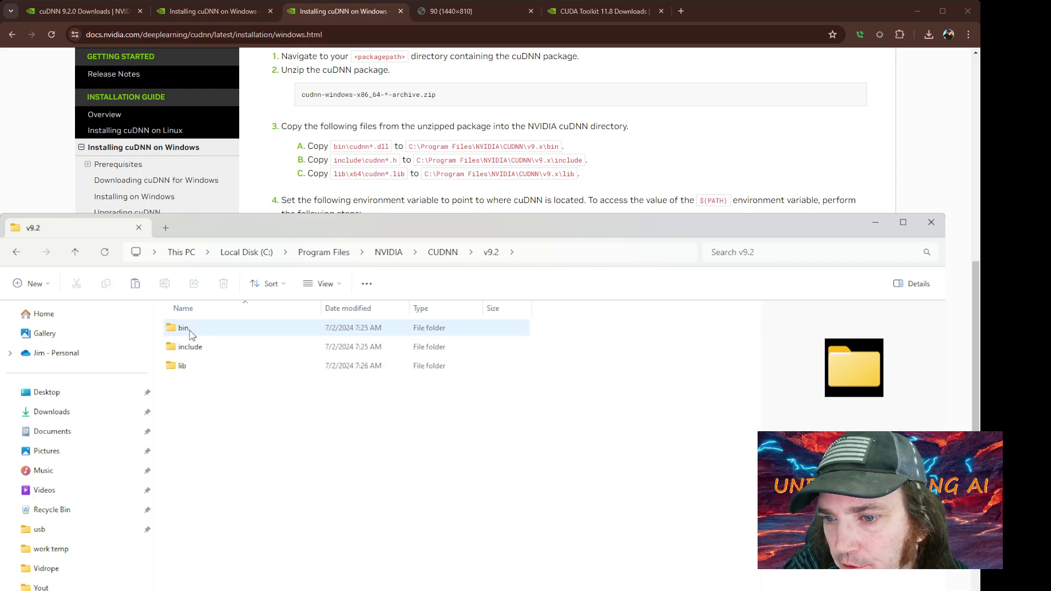
double_click(184, 367)
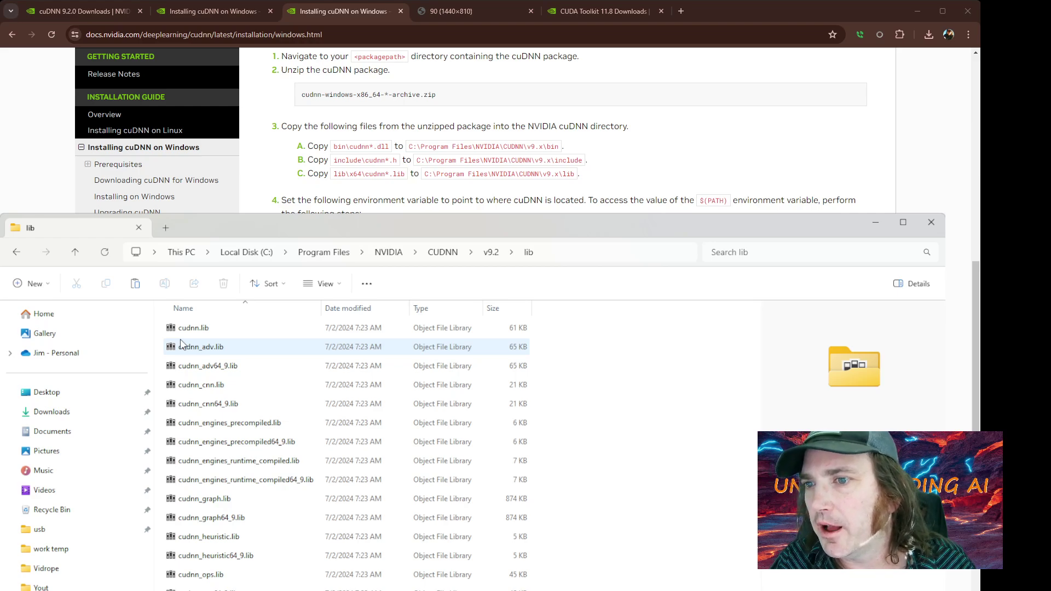
drag(575, 174, 540, 174)
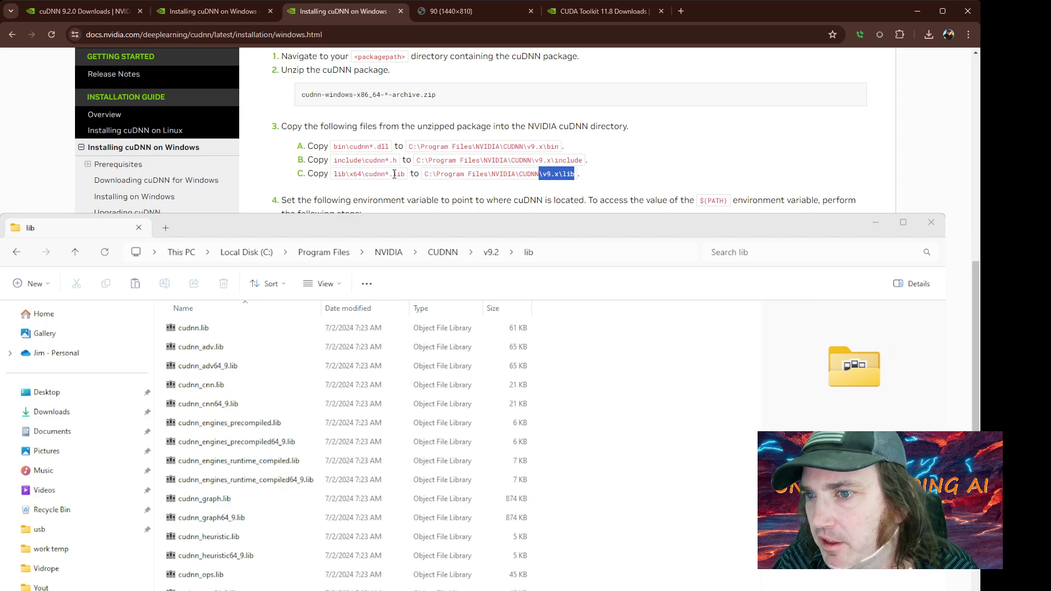
click(587, 180)
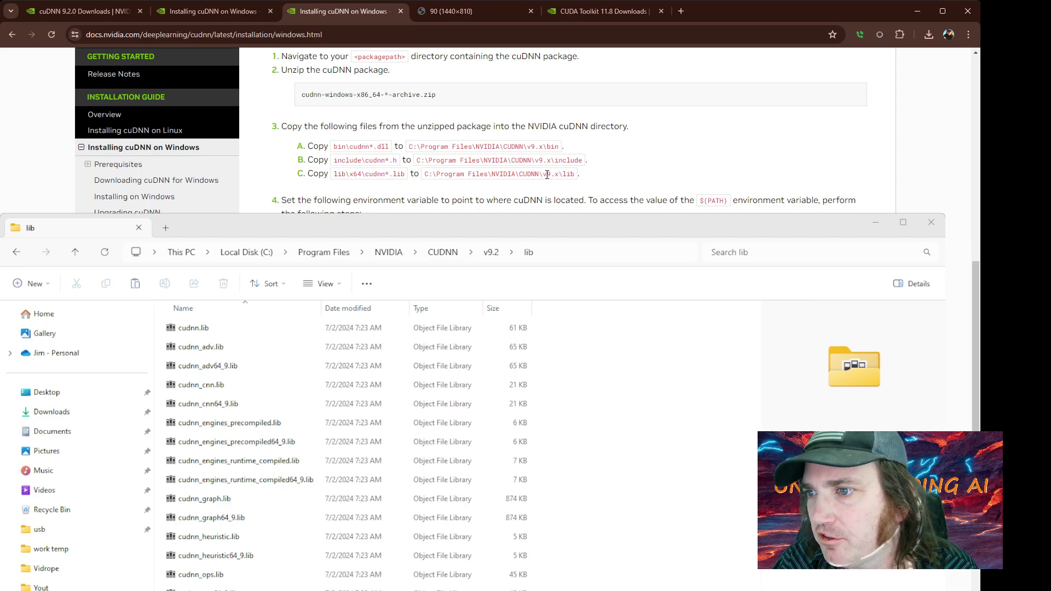
click(443, 225)
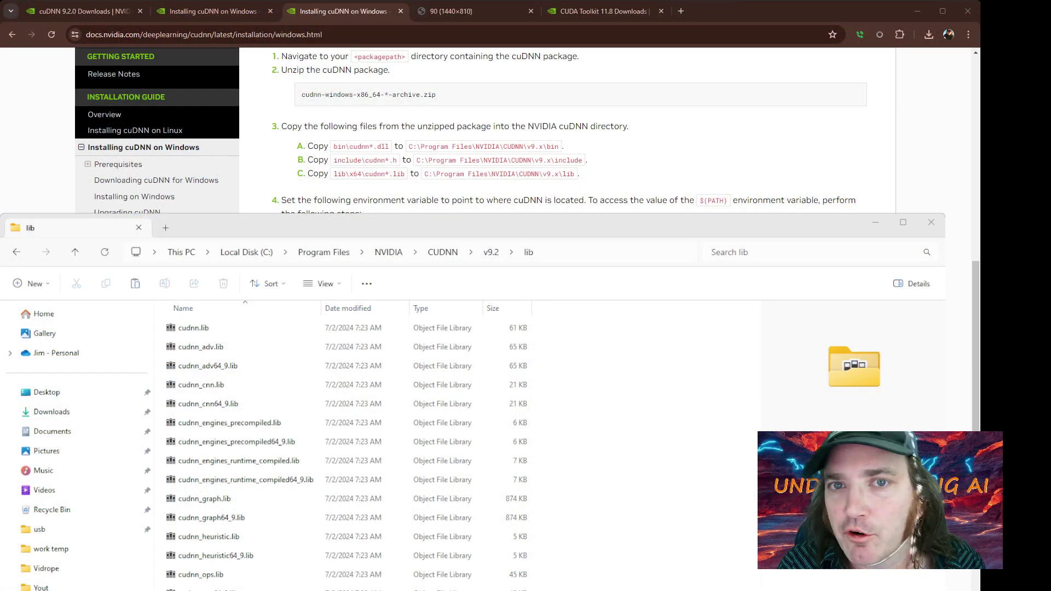
Scroll to step 4 and select the C:\Program Files\NVIDIA\CUDNN\v9.x\bin path for PATH.
scroll(547, 131, down, 2)
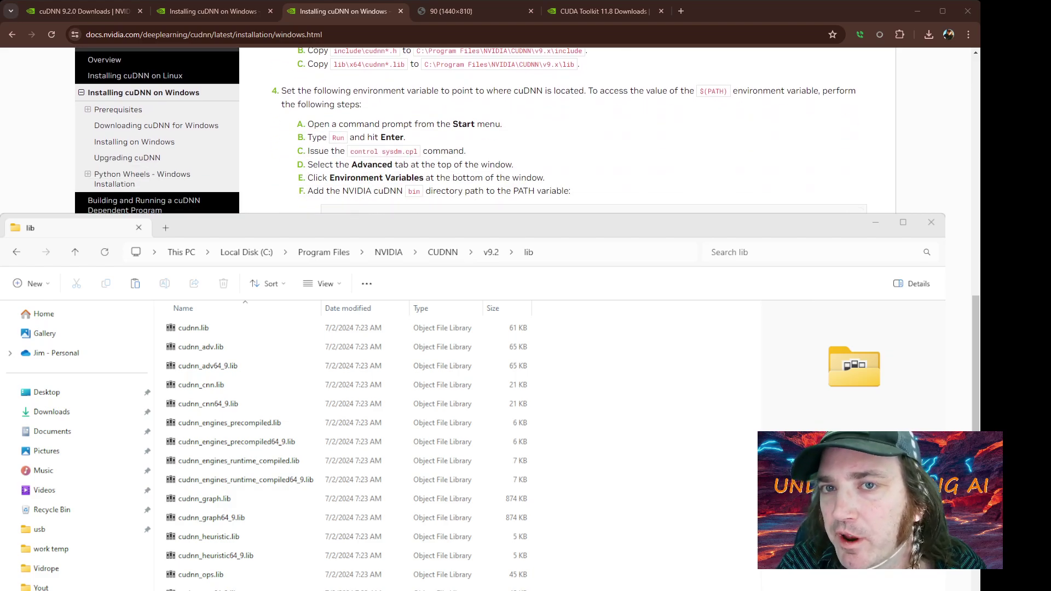
drag(329, 177, 311, 104)
click(349, 123)
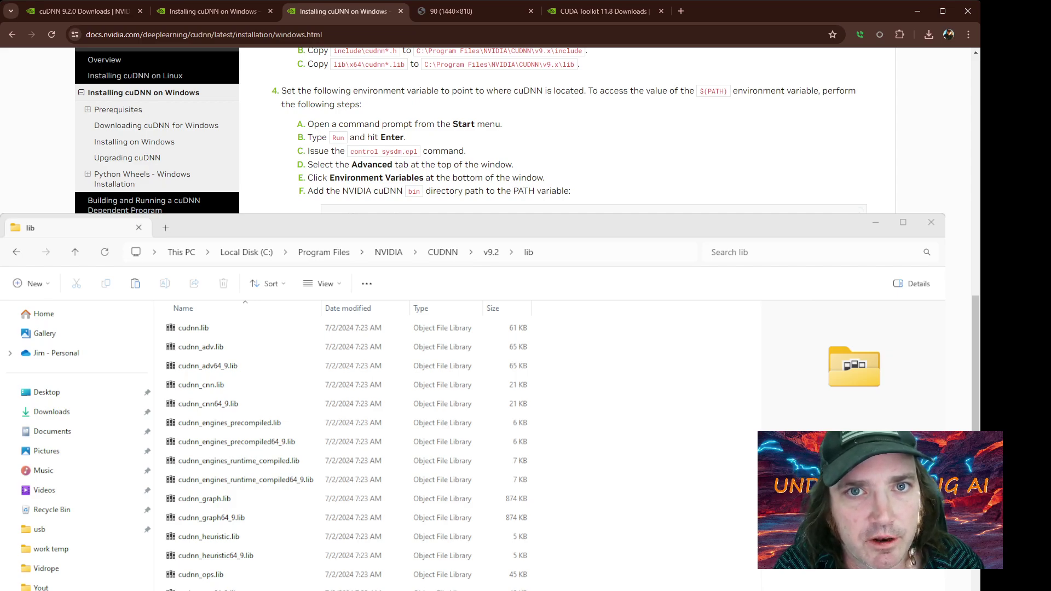
drag(437, 227, 427, 377)
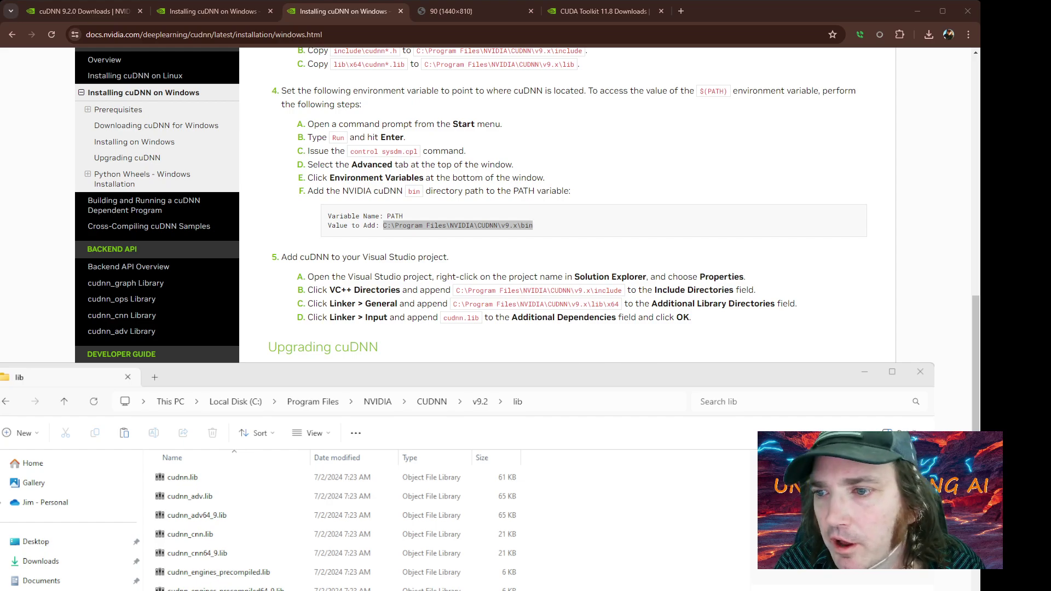
click(420, 151)
drag(533, 225, 379, 225)
key(ctrl+c)
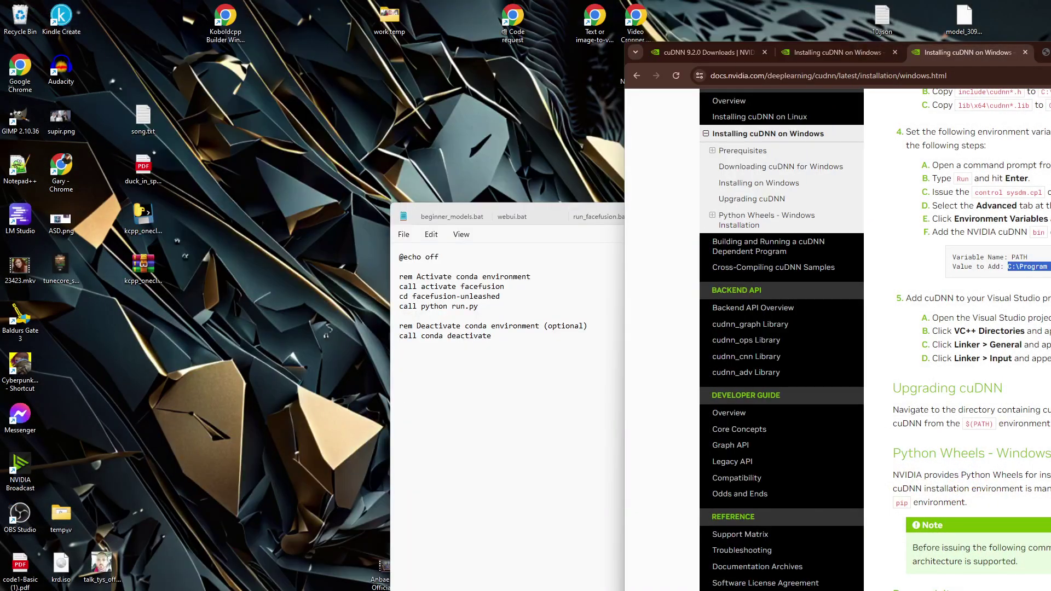
Search 'ENV' and bring up the Environment Variables window from System Properties.
key(super)
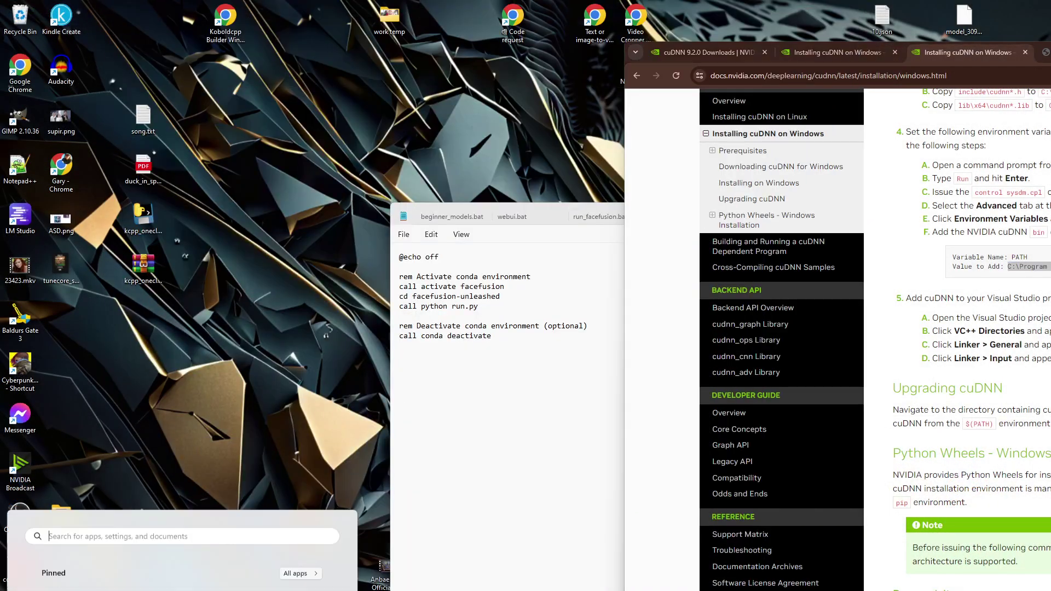
text(ENV)
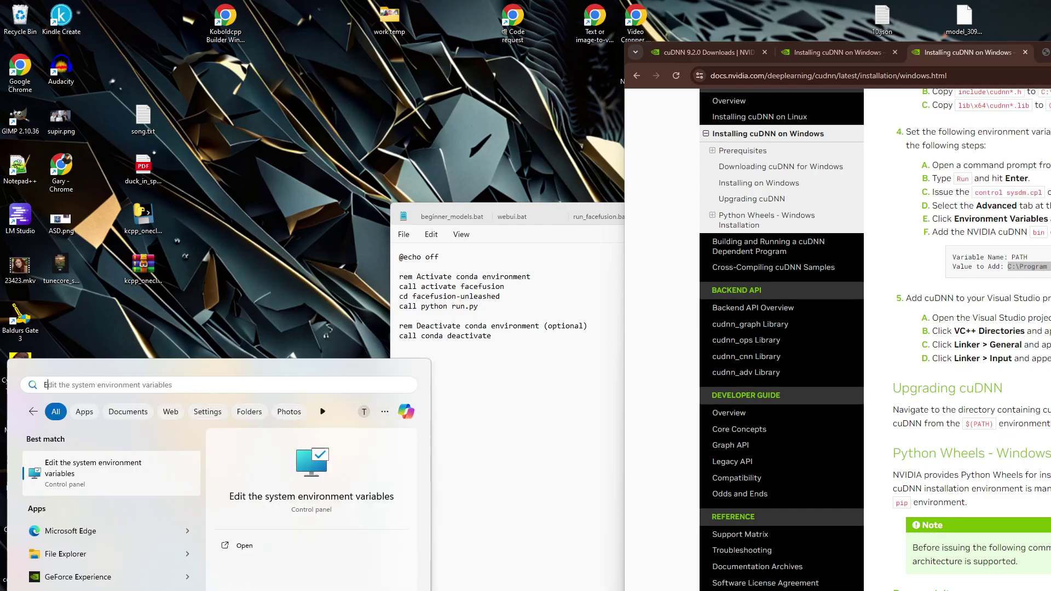
click(87, 474)
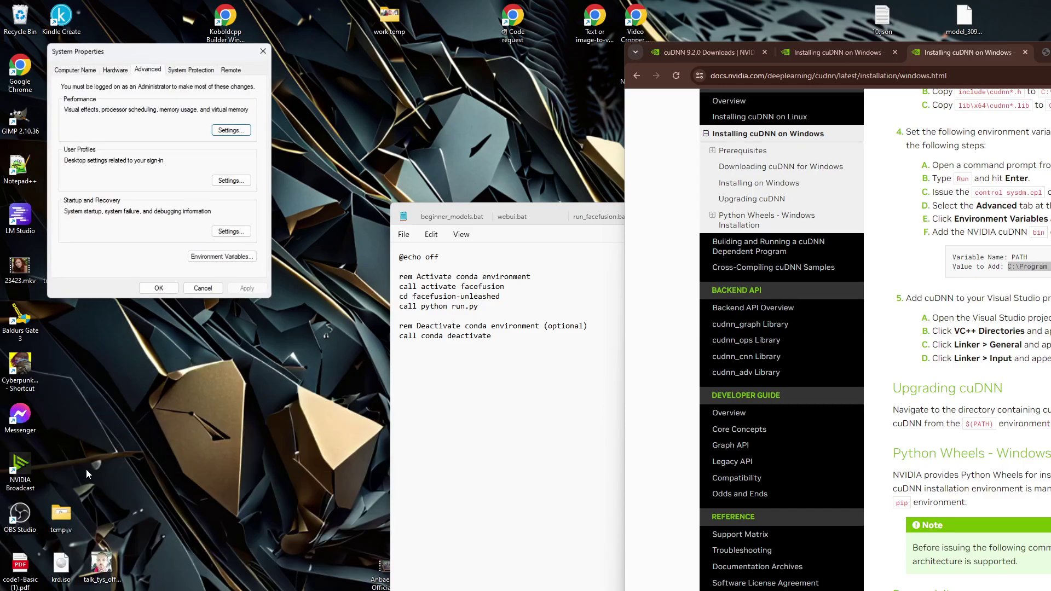
click(231, 256)
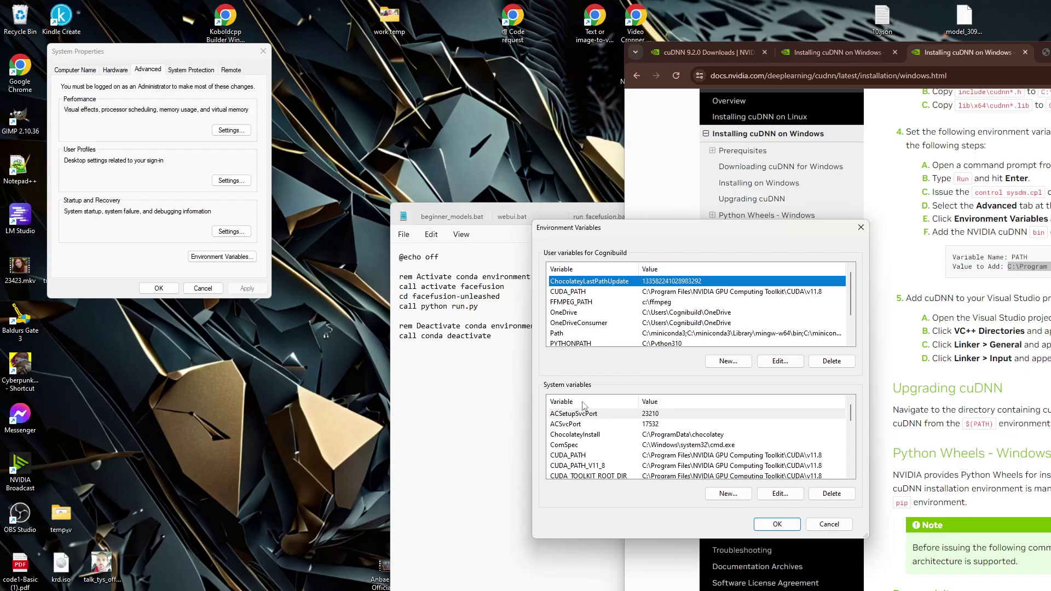
Append C:\Program Files\NVIDIA\CUDNN\v9.x\bin to the system Path variable and save.
scroll(761, 450, down, 2)
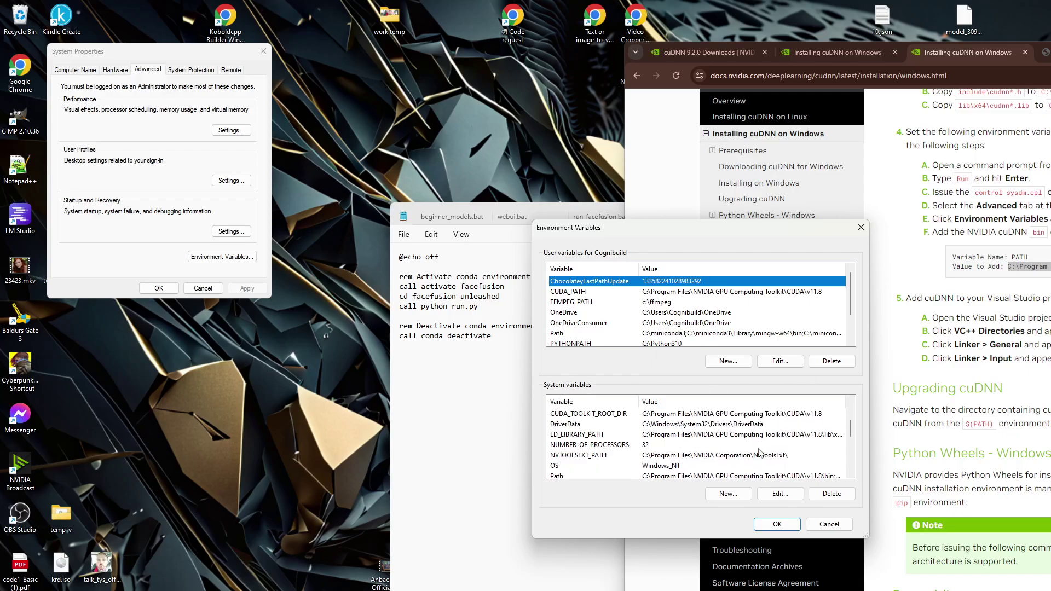
click(687, 475)
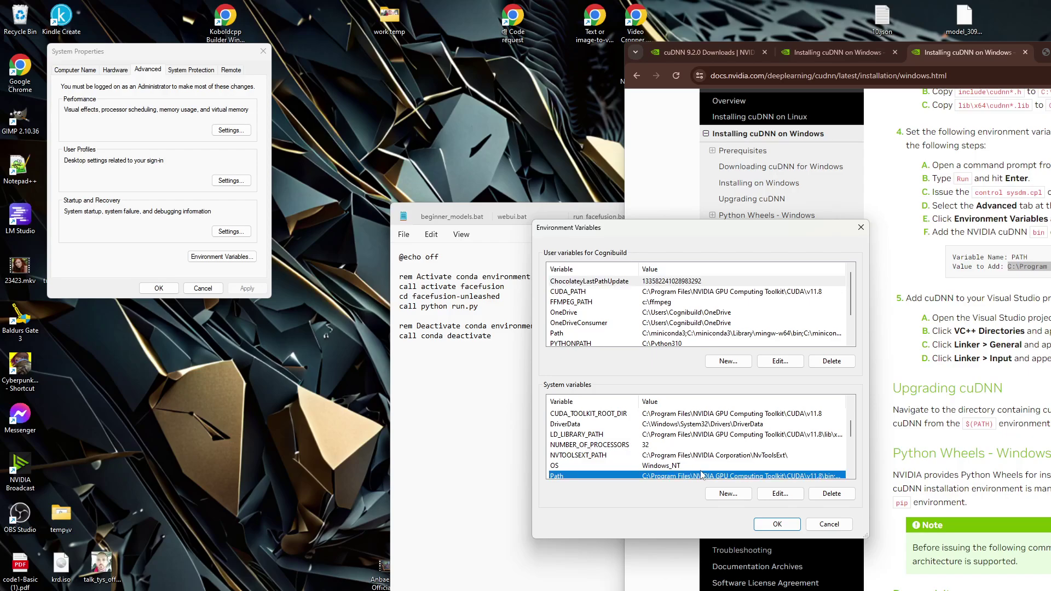
click(778, 495)
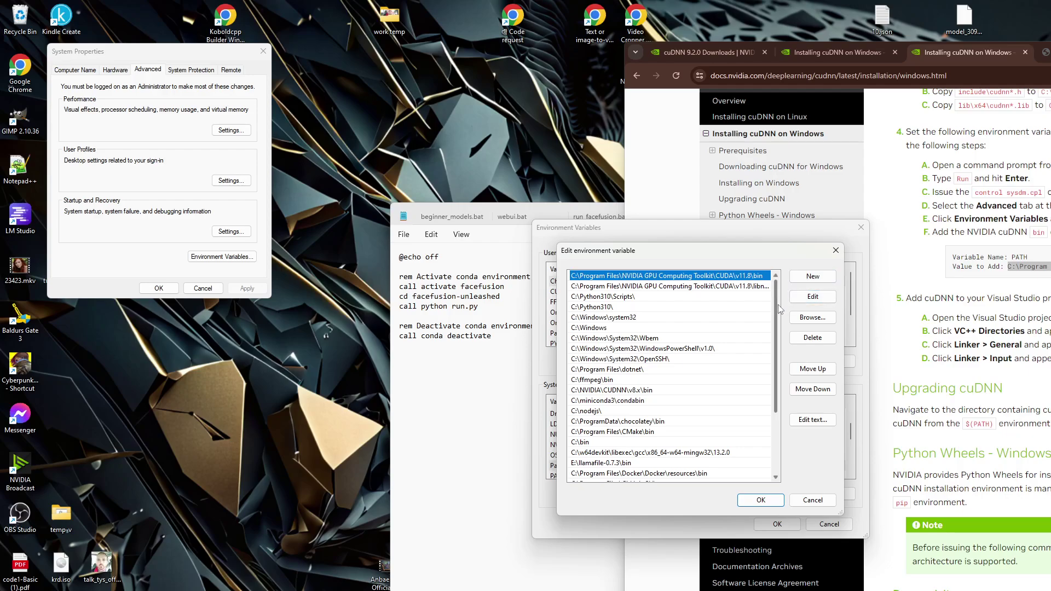
scroll(776, 427, down, 3)
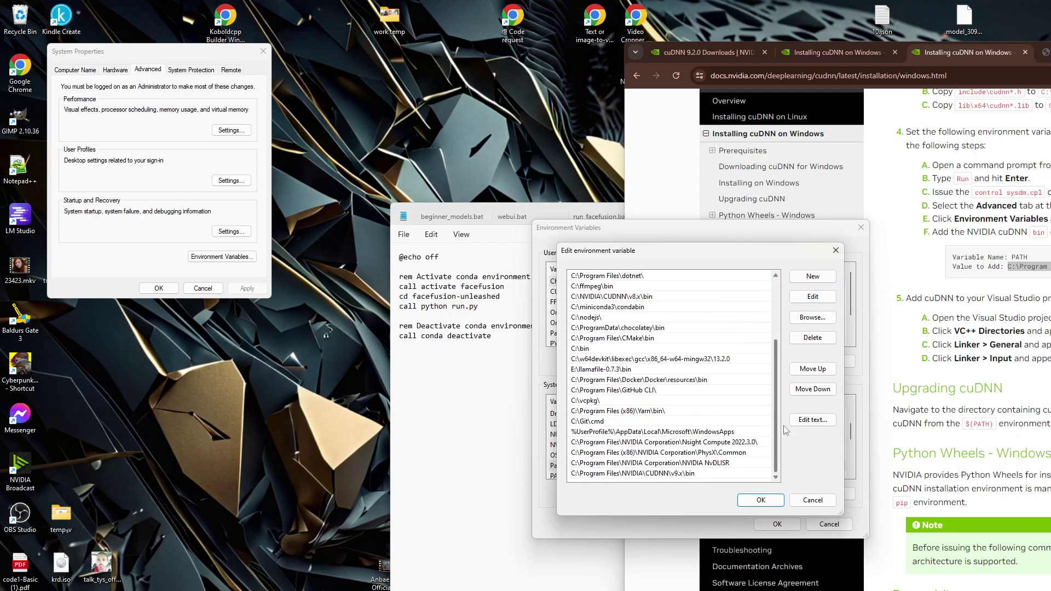
click(813, 276)
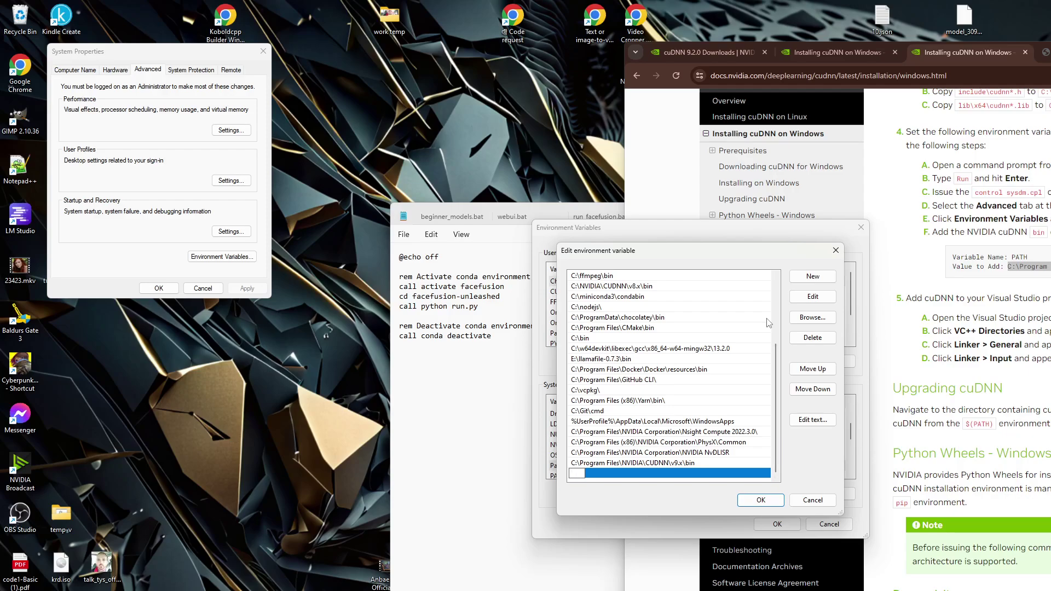
key(ctrl+v)
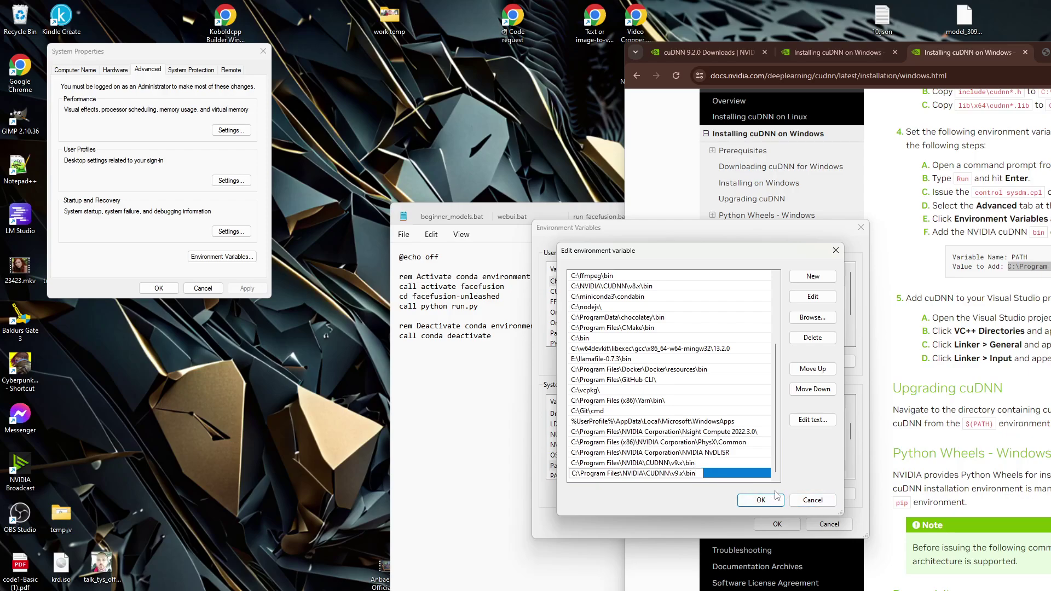
click(804, 500)
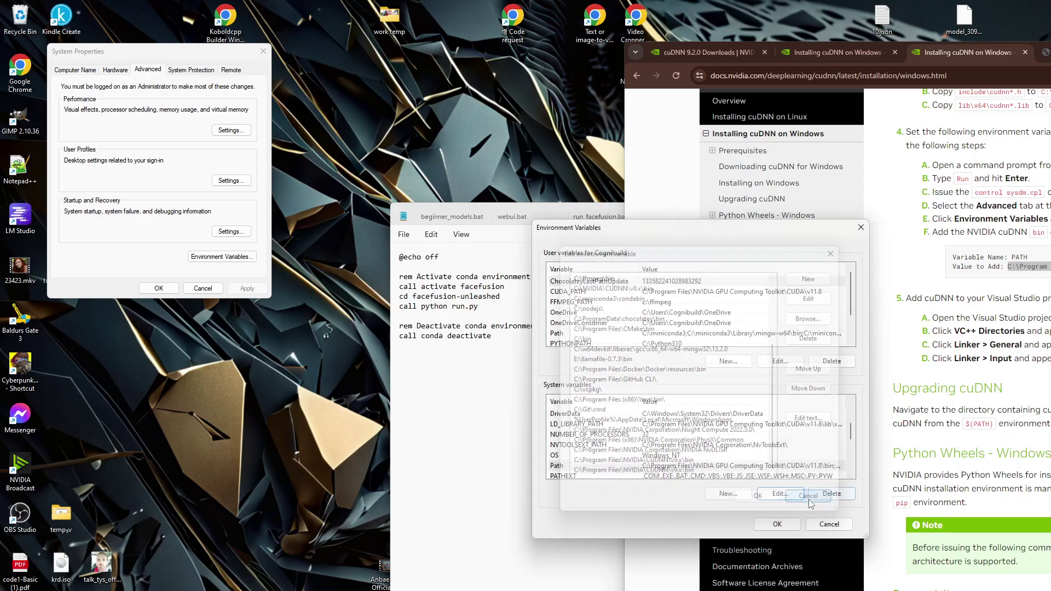
click(785, 526)
click(170, 291)
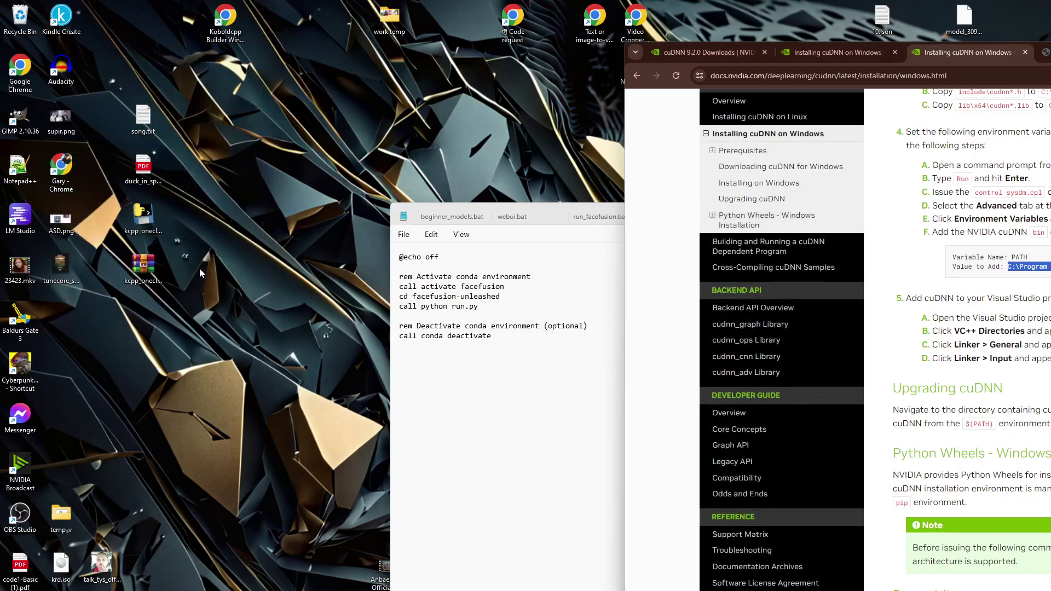